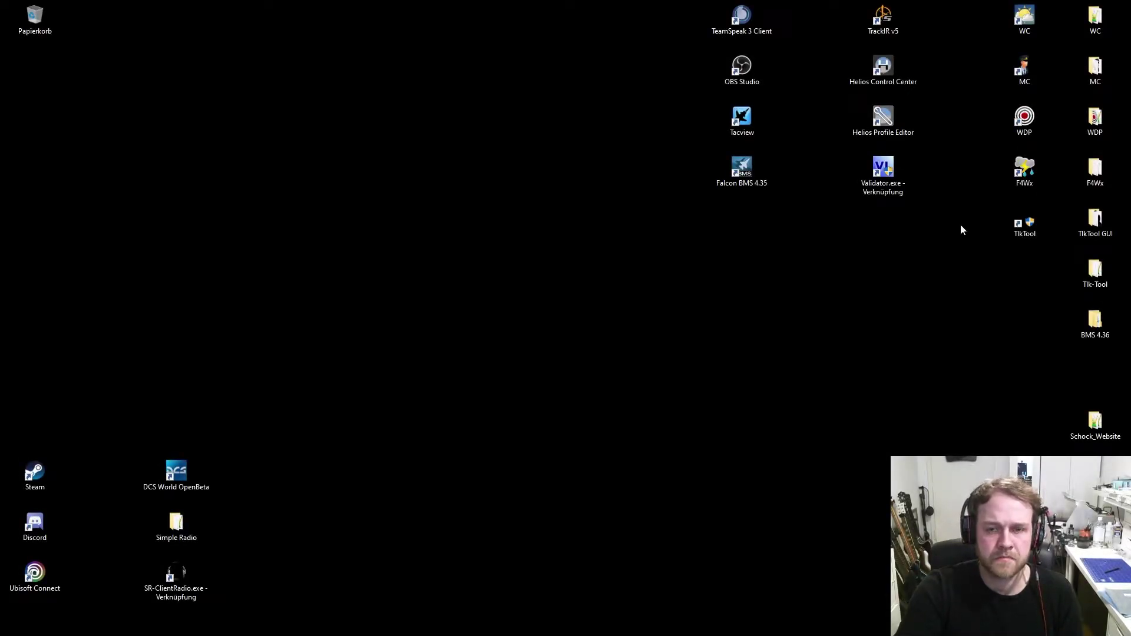
Step: Start the Falcon BMS 4.35 launcher from the desktop and move its window near the middle of the screen
double_click(743, 175)
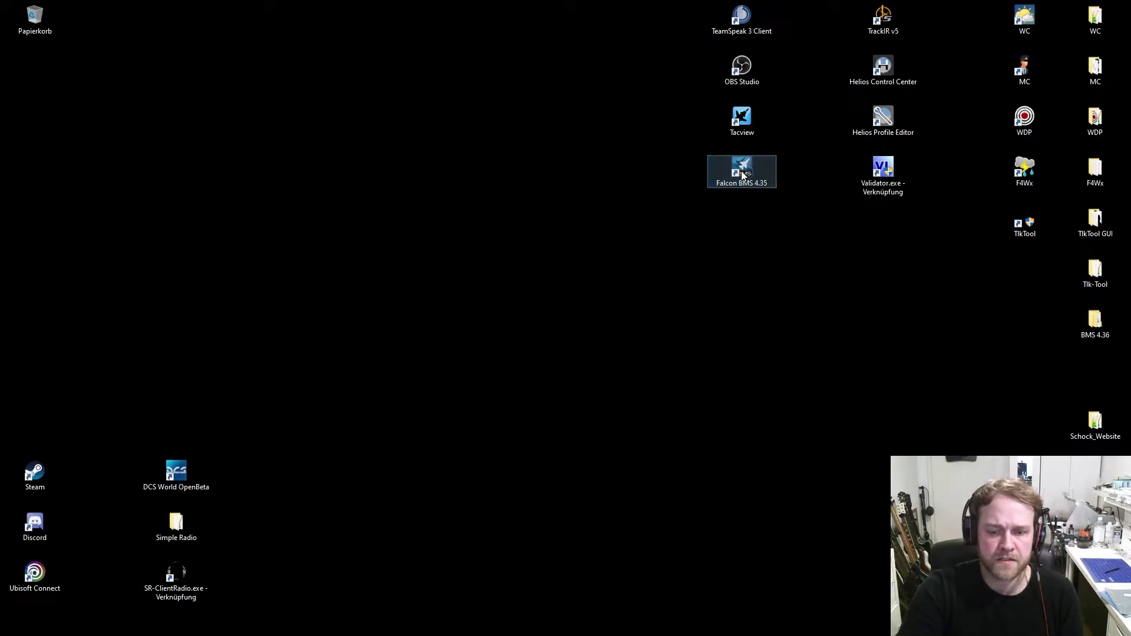
left_click_drag(869, 168, 548, 129)
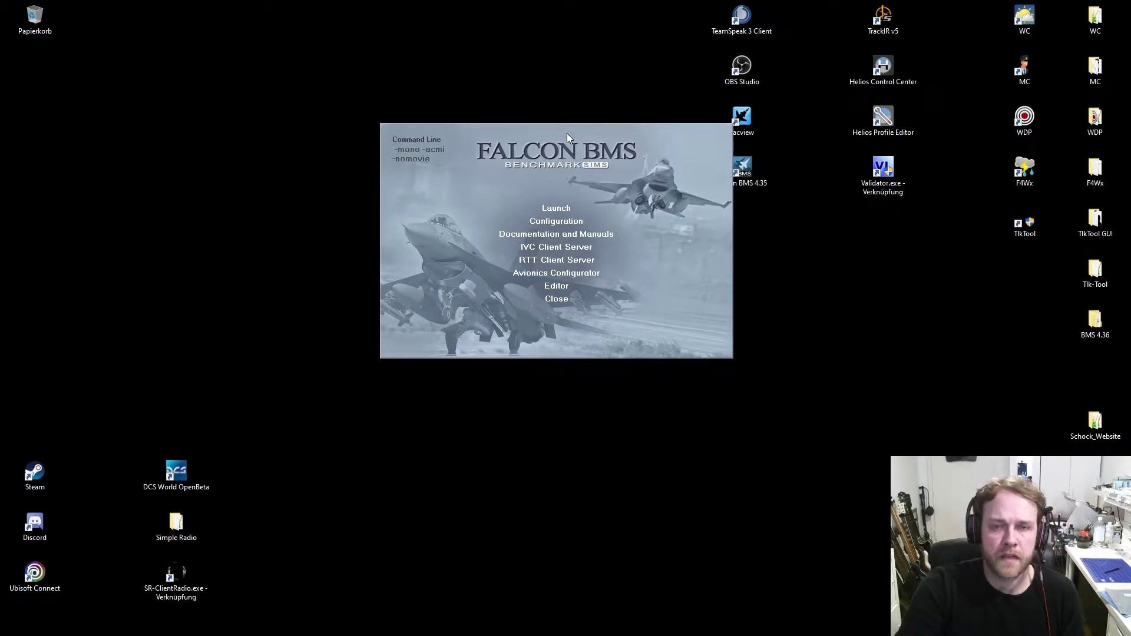
left_click_drag(566, 133, 600, 157)
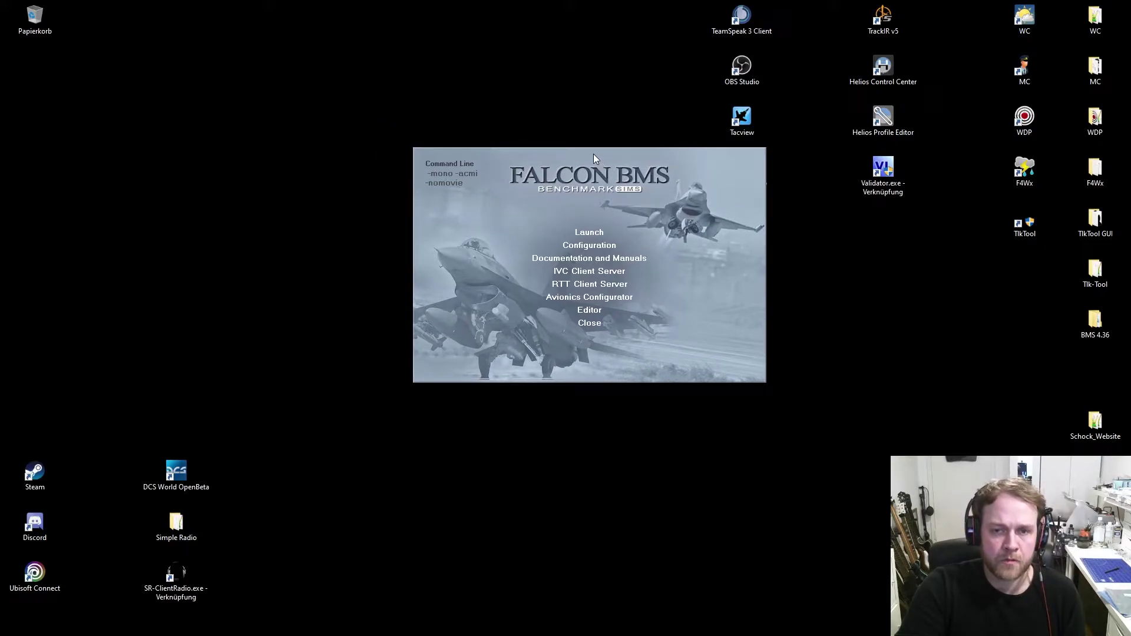
left_click_drag(593, 154, 560, 157)
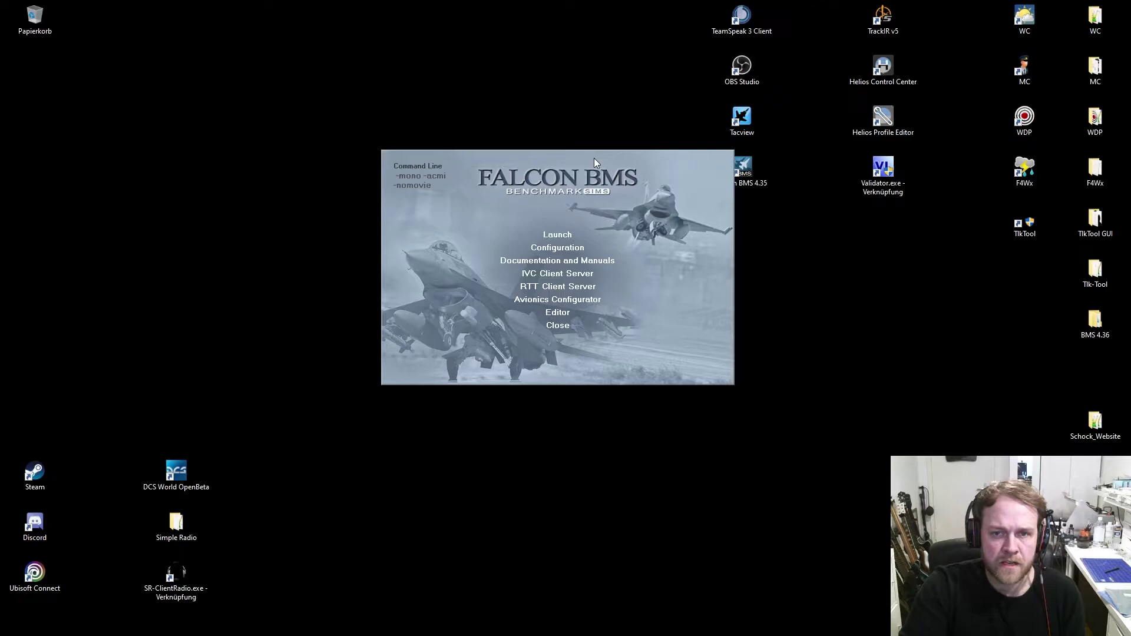
mouse_move(593, 158)
left_mouse_down()
mouse_move(614, 164)
mouse_move(604, 165)
left_mouse_up()
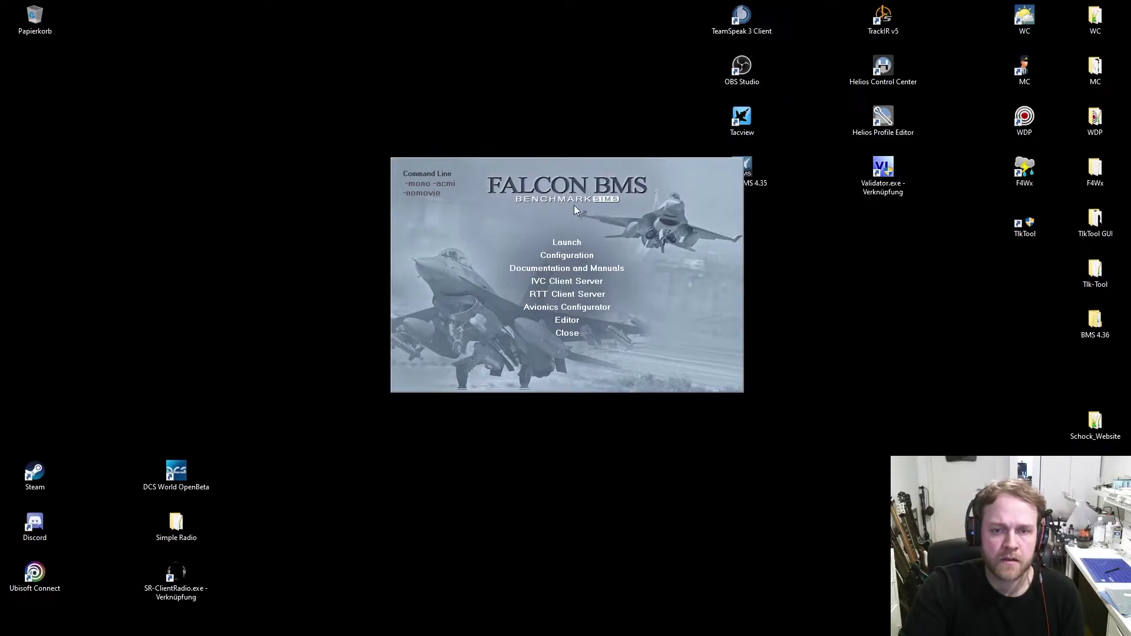
mouse_move(669, 158)
left_mouse_down()
mouse_move(644, 171)
mouse_move(656, 166)
left_mouse_up()
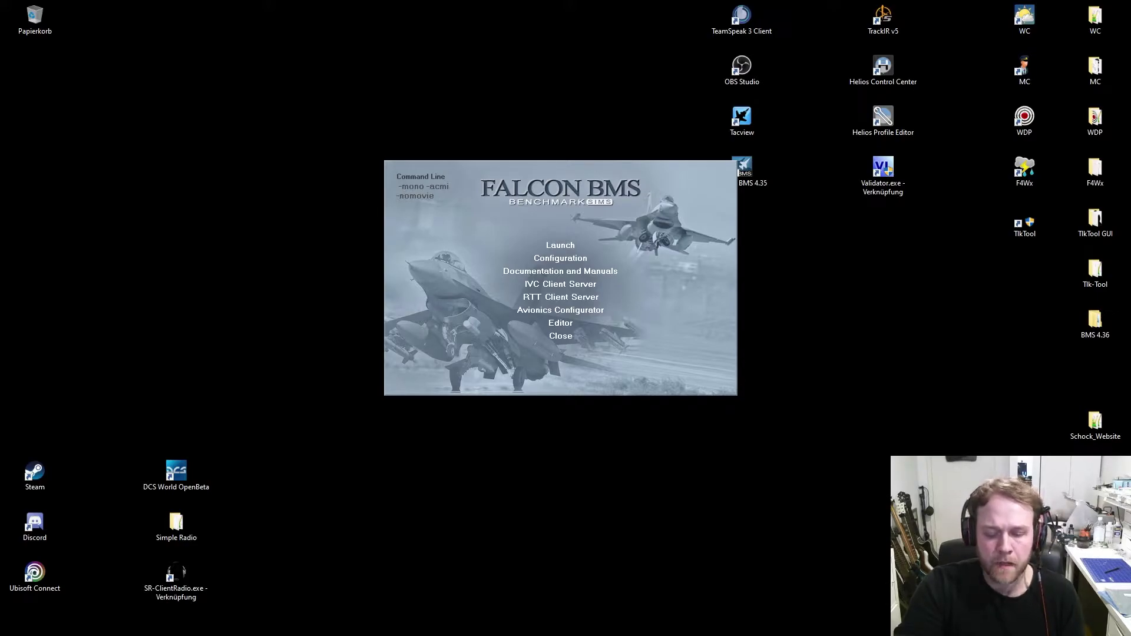
Step: Switch to the remote server desktop, search for "txt" to open a blank Editor document, and move its window higher
key("alt+Tab")
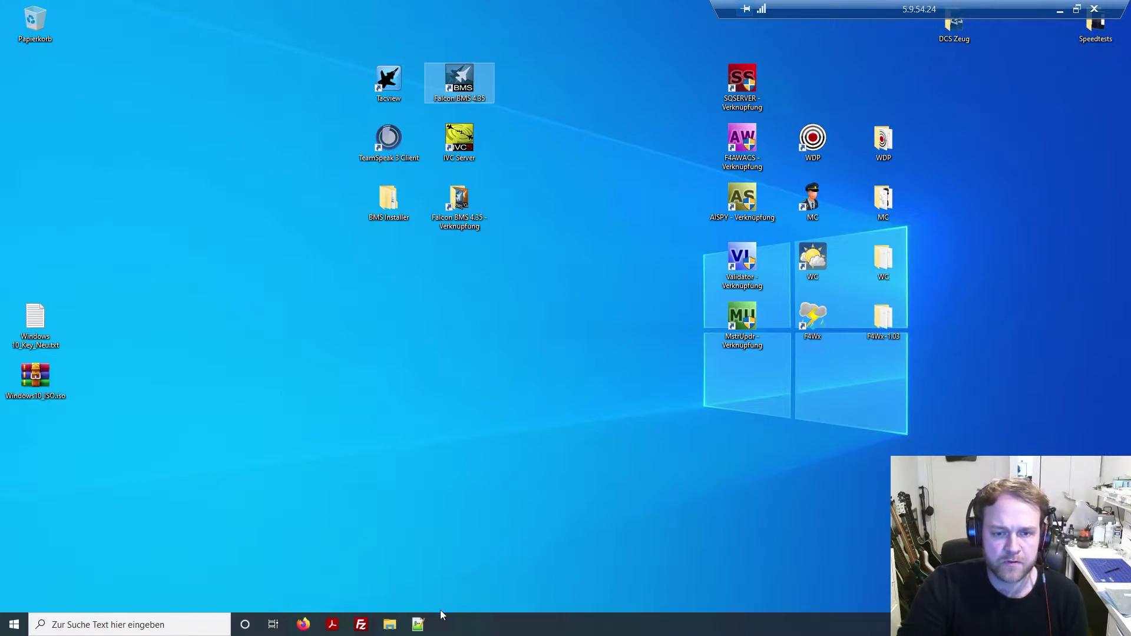
left_click(196, 625)
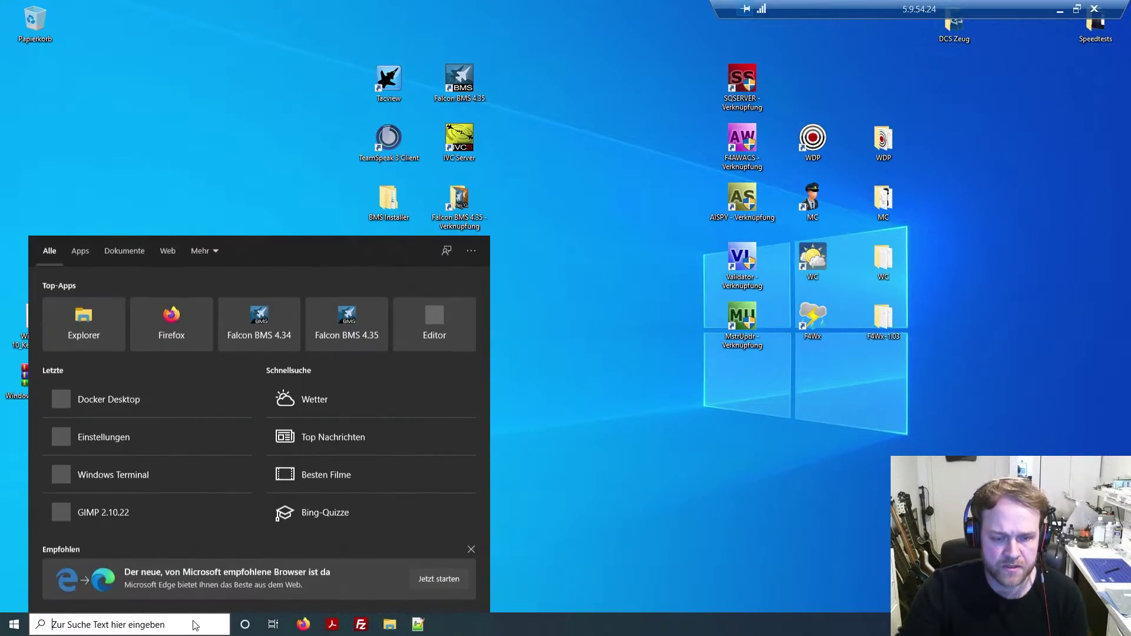
type("ted")
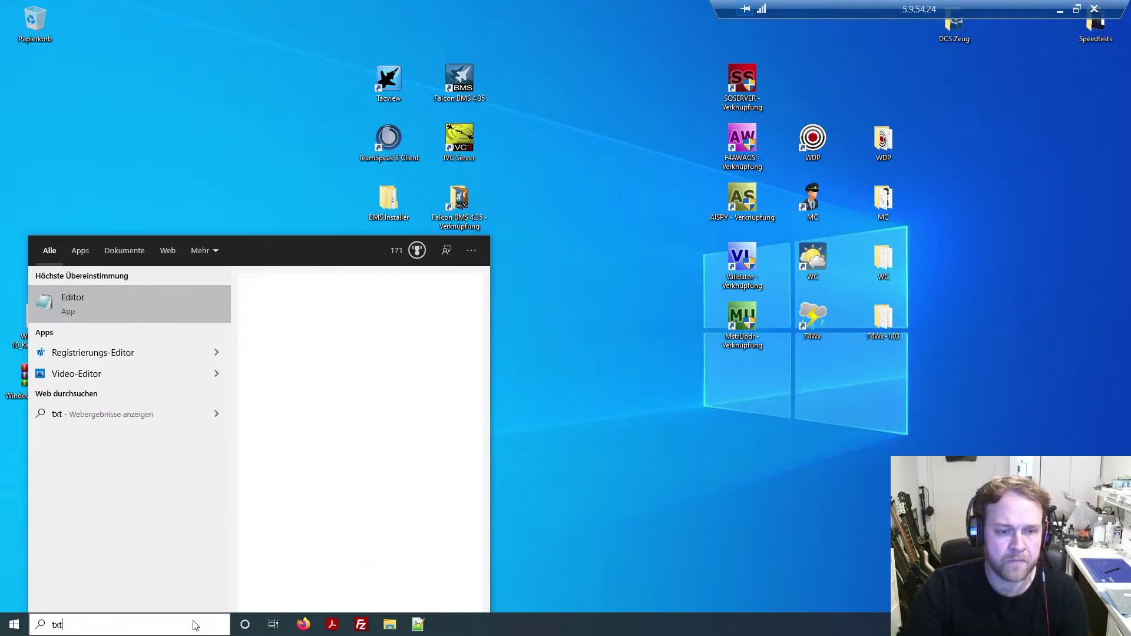
left_click(125, 317)
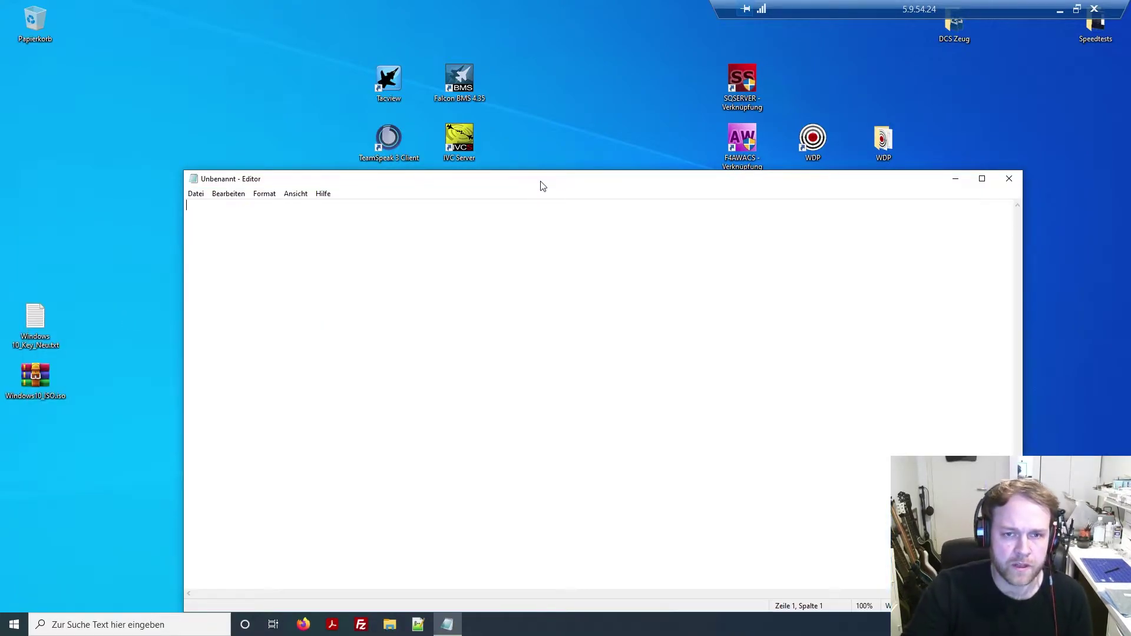
left_click_drag(540, 183, 531, 86)
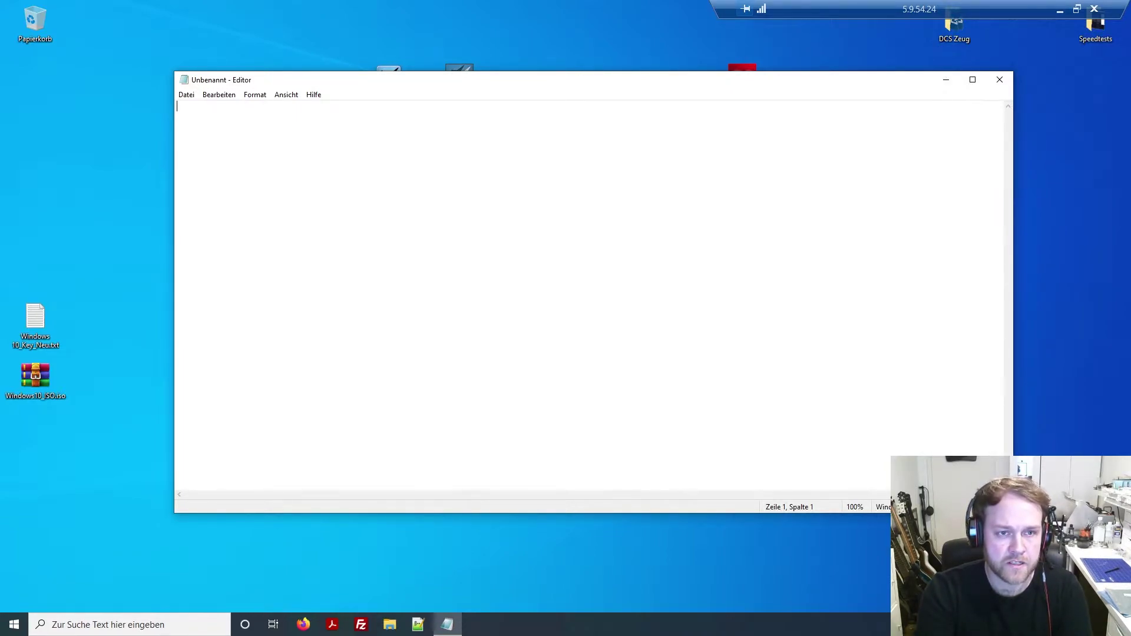
Step: Write the BMS ports "2934 + 2935 UDP (BMS)" as the first line of the blank note, followed by an empty line
type("29")
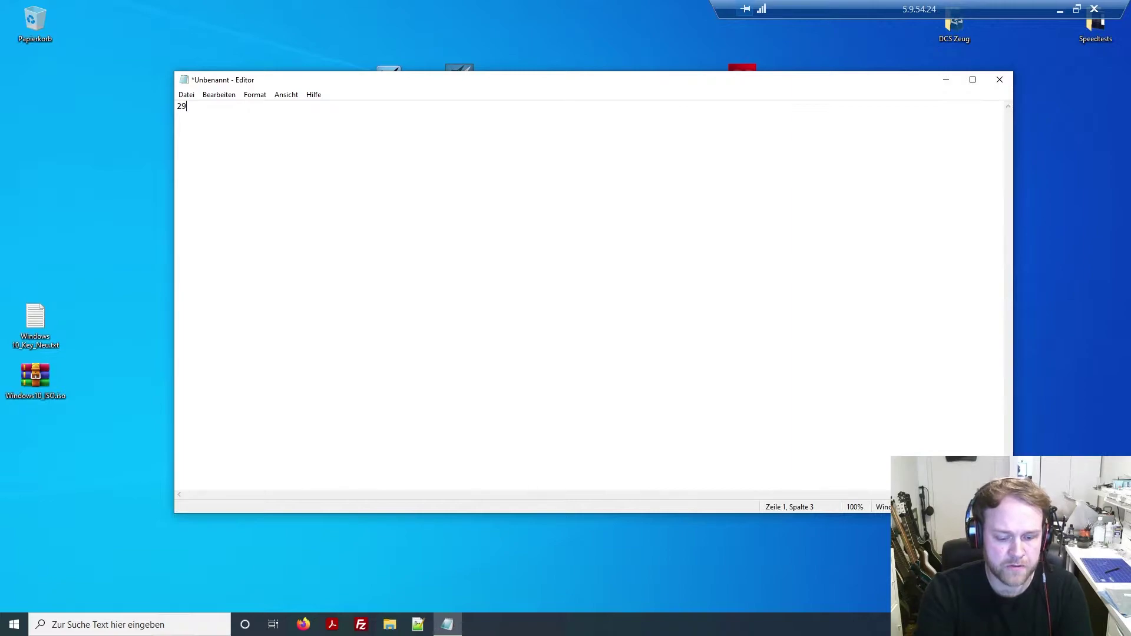
type("35")
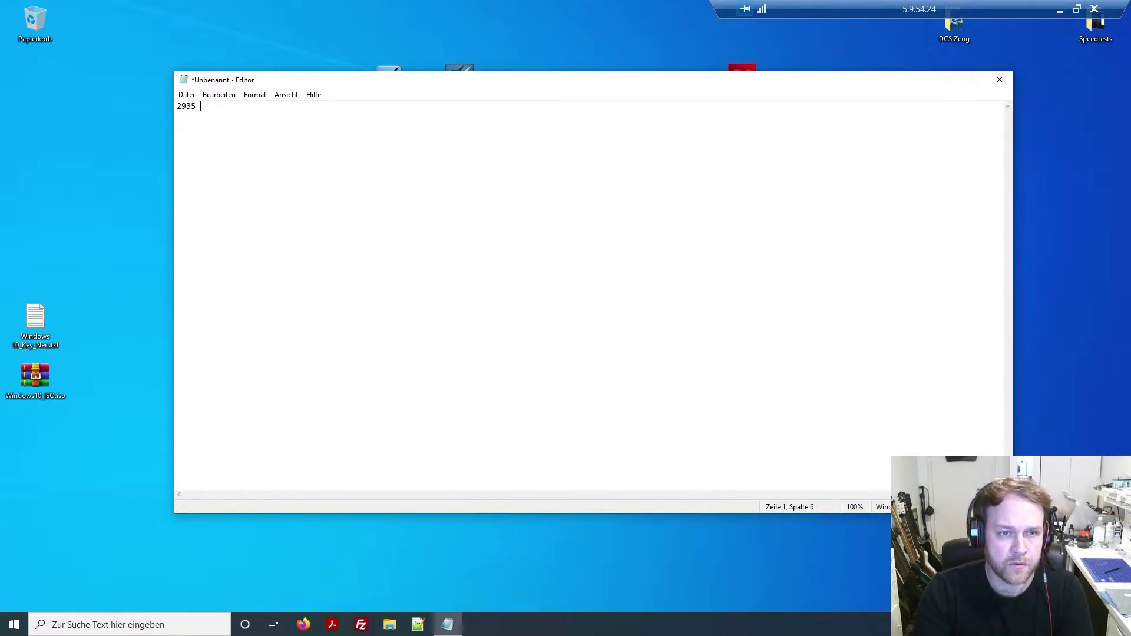
key("BackSpace")
key("BackSpace")
type("4 ")
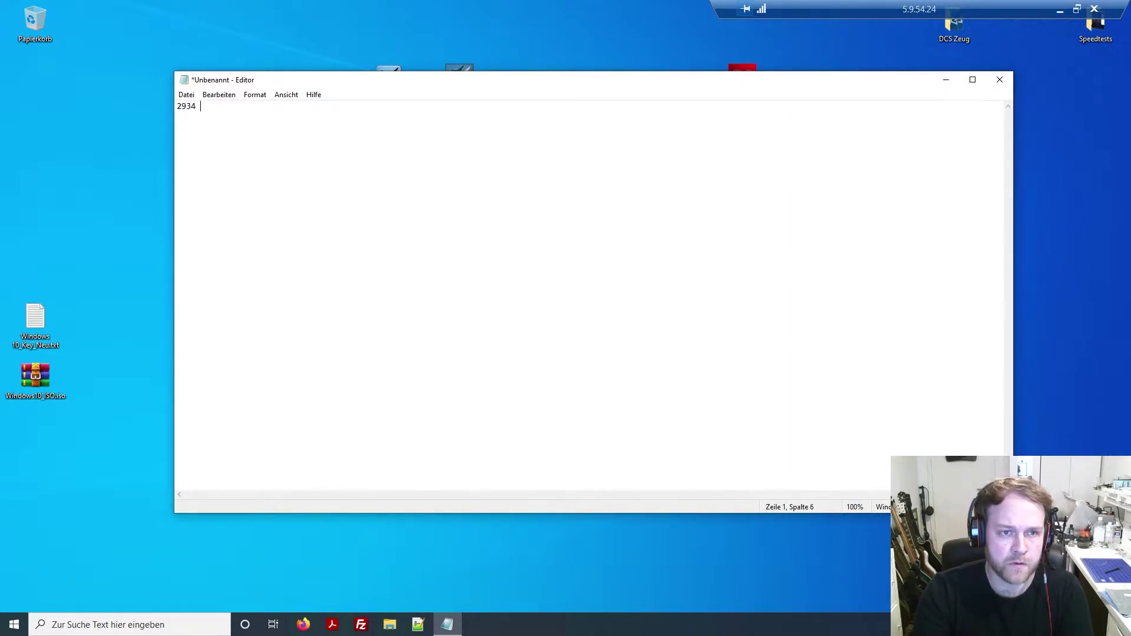
type("+ 2935")
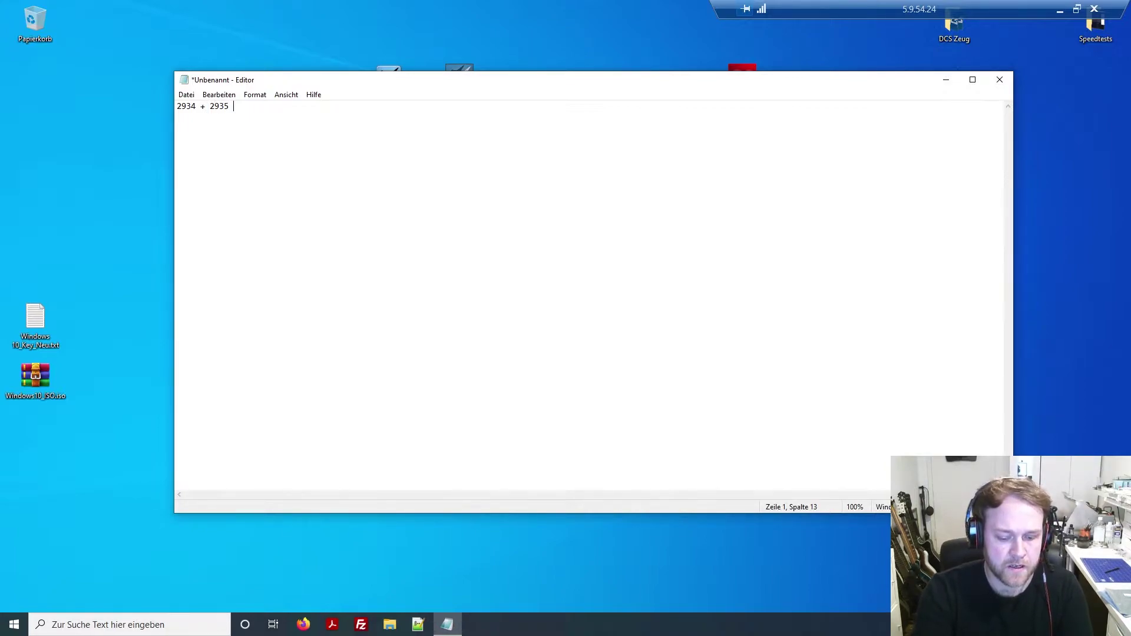
type(" UDP")
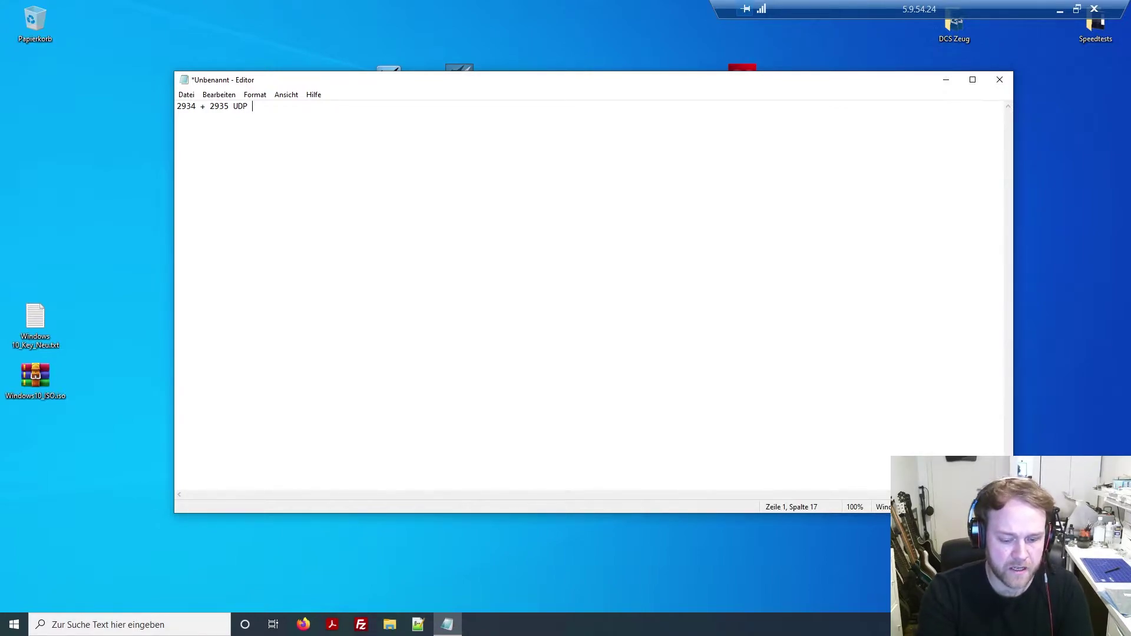
type(" (Both")
key("BackSpace")
key("BackSpace")
key("BackSpace")
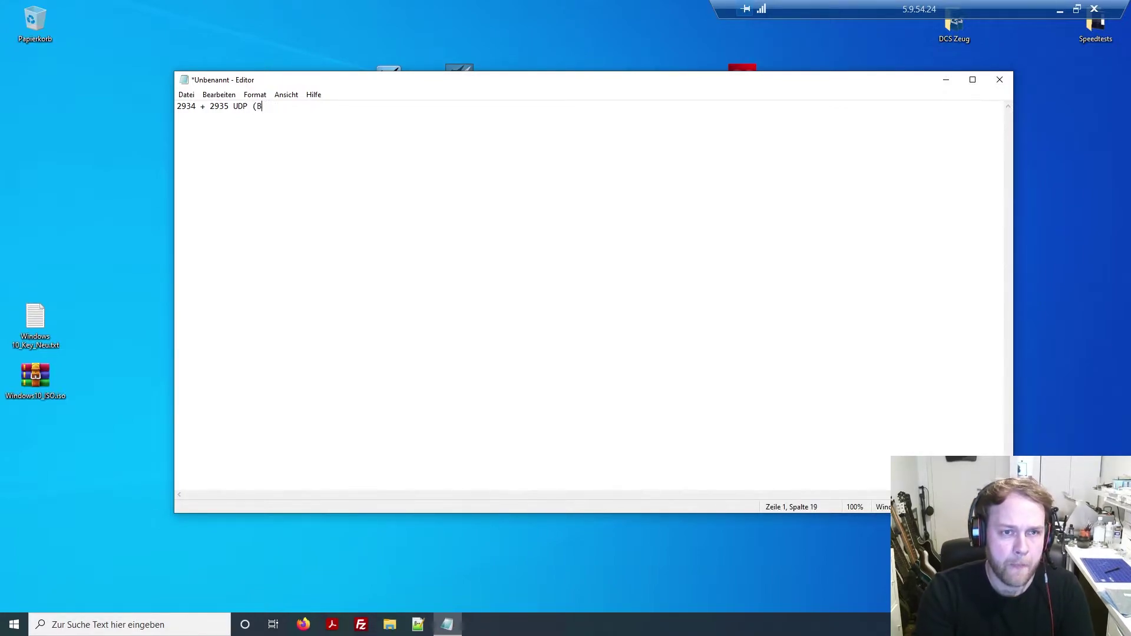
type("M;")
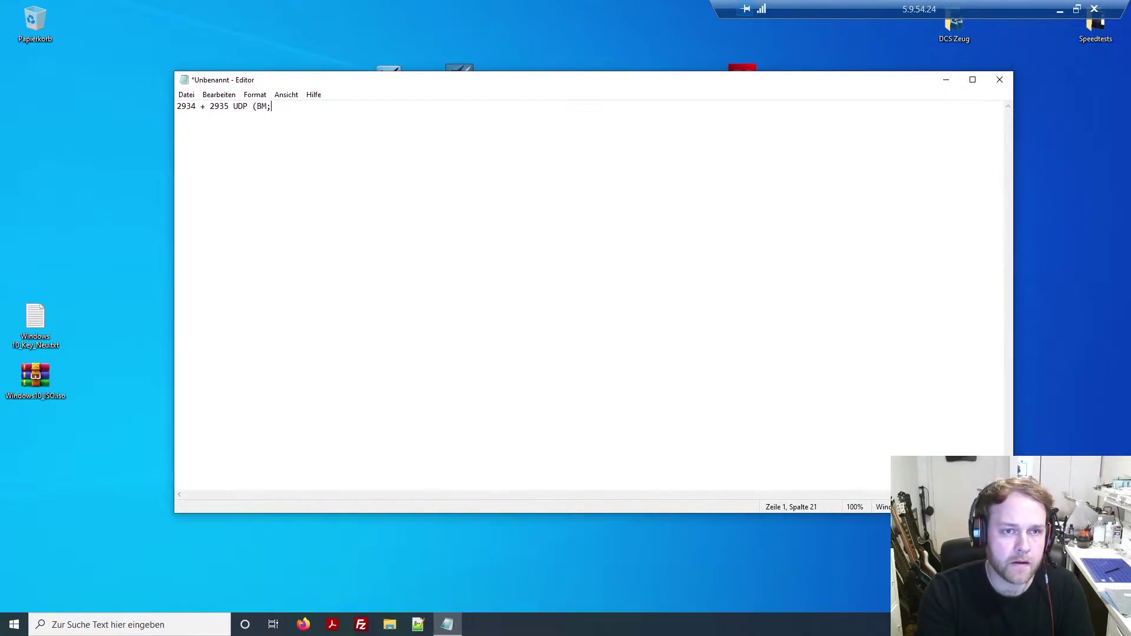
key("BackSpace")
type("S)")
key("Return")
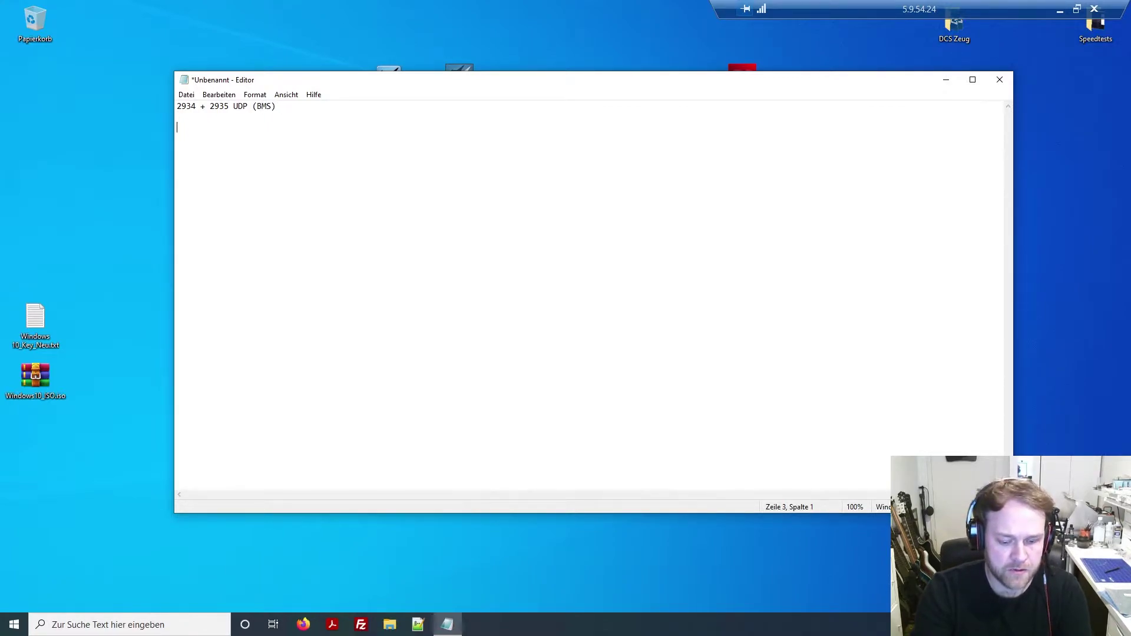
Step: Write the IVC port range "9987-9989 UDP (IVC)" below the BMS line of the note
type("9987-")
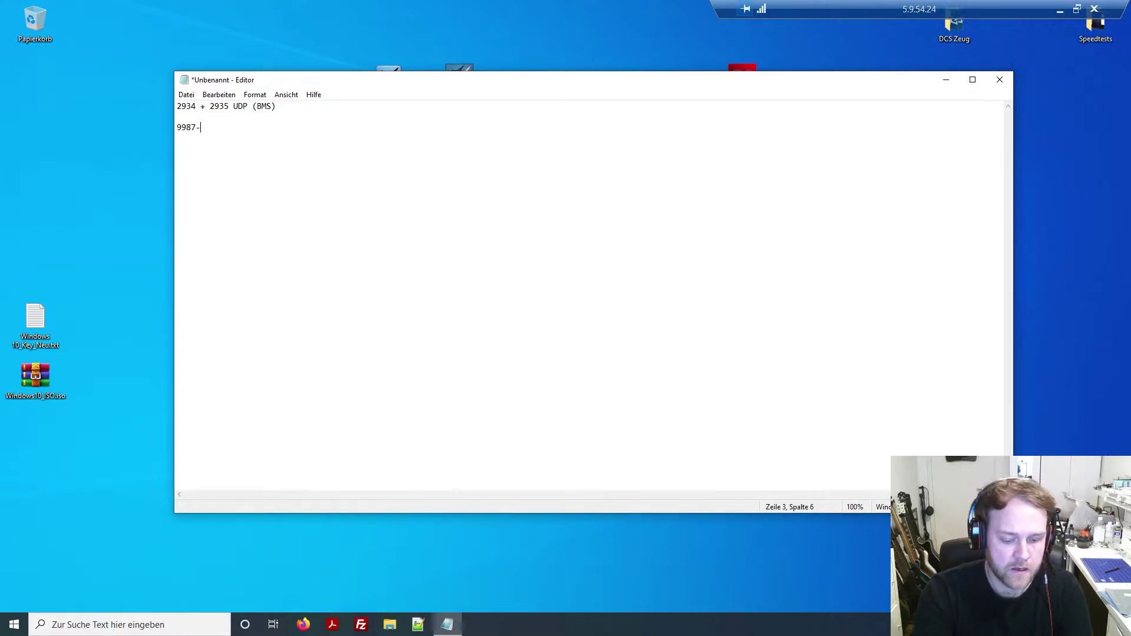
type("9989 UPD")
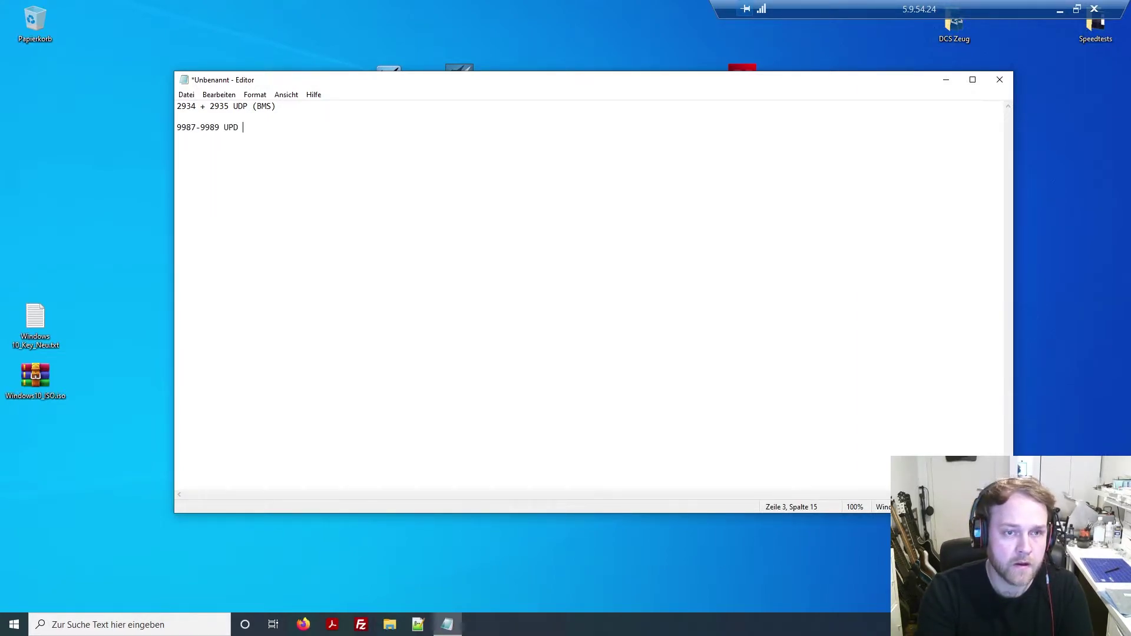
key("BackSpace")
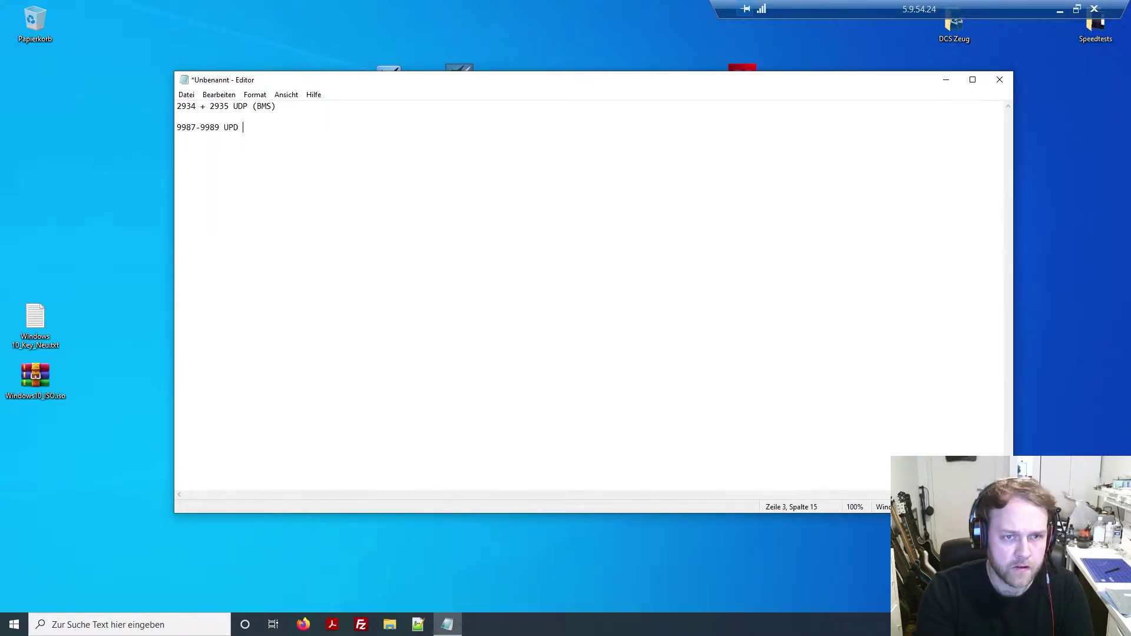
key("BackSpace")
key("BackSpace")
key("BackSpace")
type("DP (IVC)")
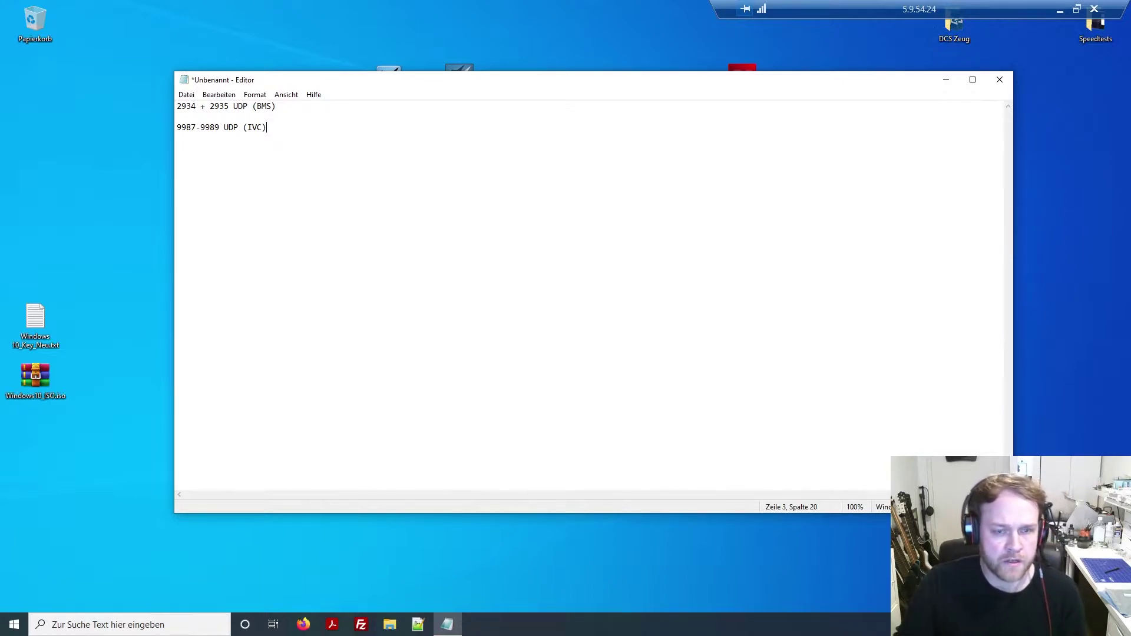
Step: Add the line "SERVER" below the port list and close the note without saving it
key("Return")
key("Return")
key("Return")
type("SERVER")
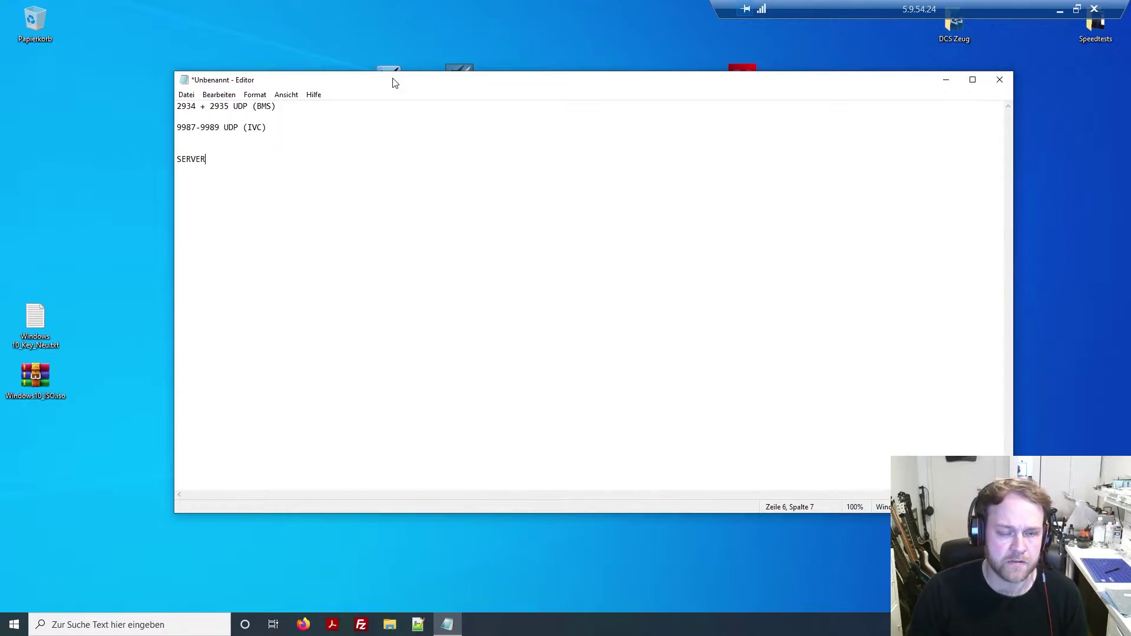
left_click(1001, 88)
left_click(574, 320)
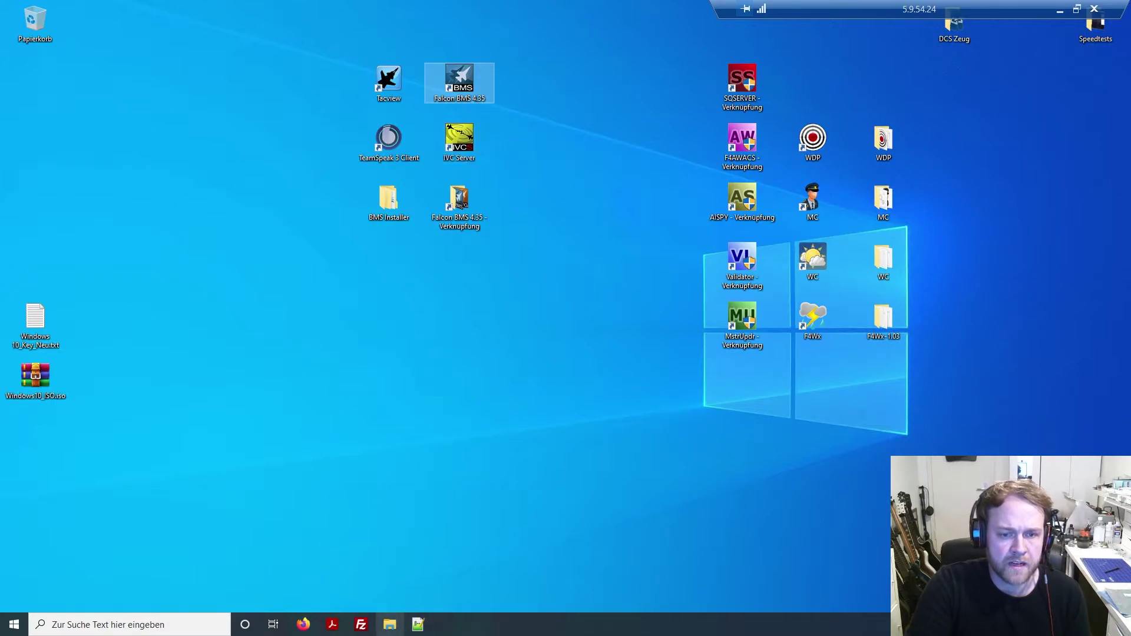
Step: Open File Explorer on the server and browse to the folder C:\Falcon BMS 4.35\Bin\x64\IVC
left_click(390, 625)
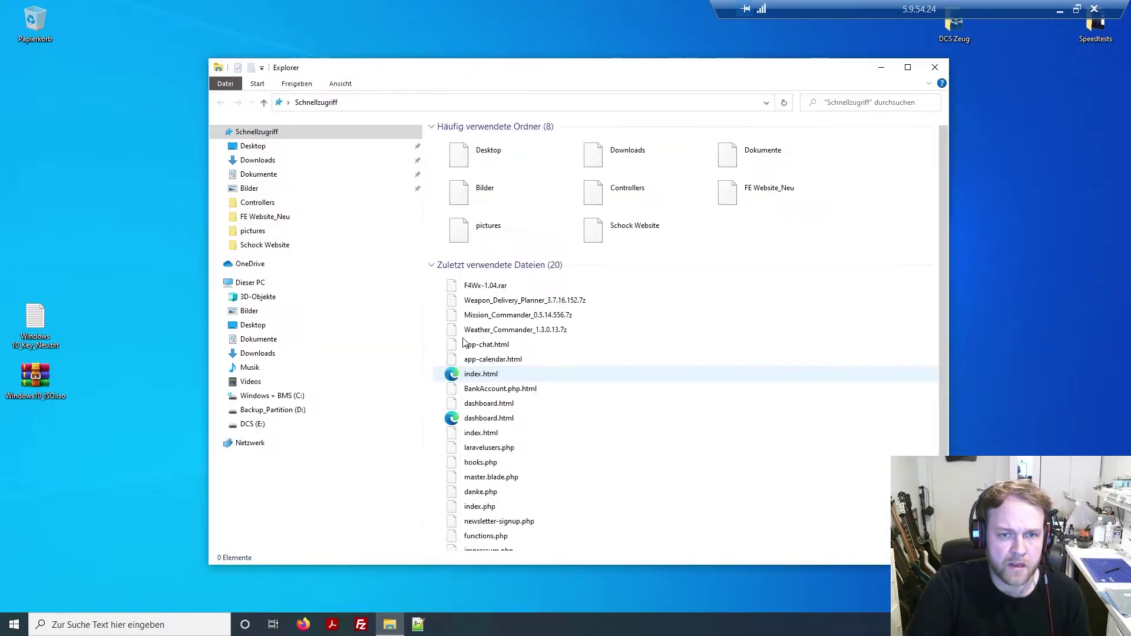
left_click(287, 398)
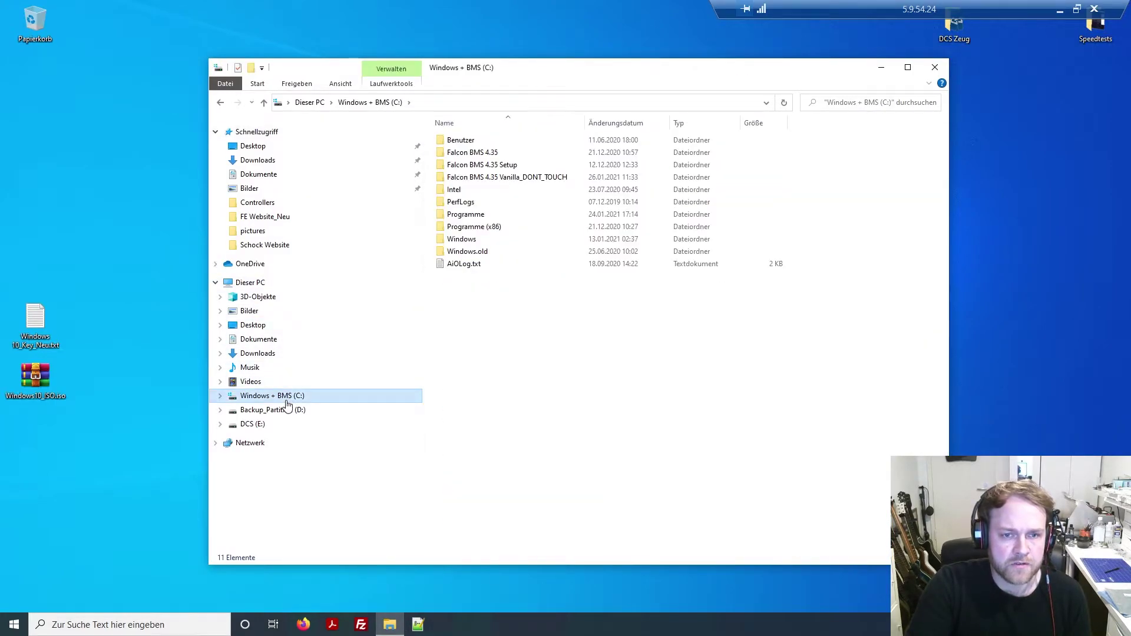
double_click(535, 154)
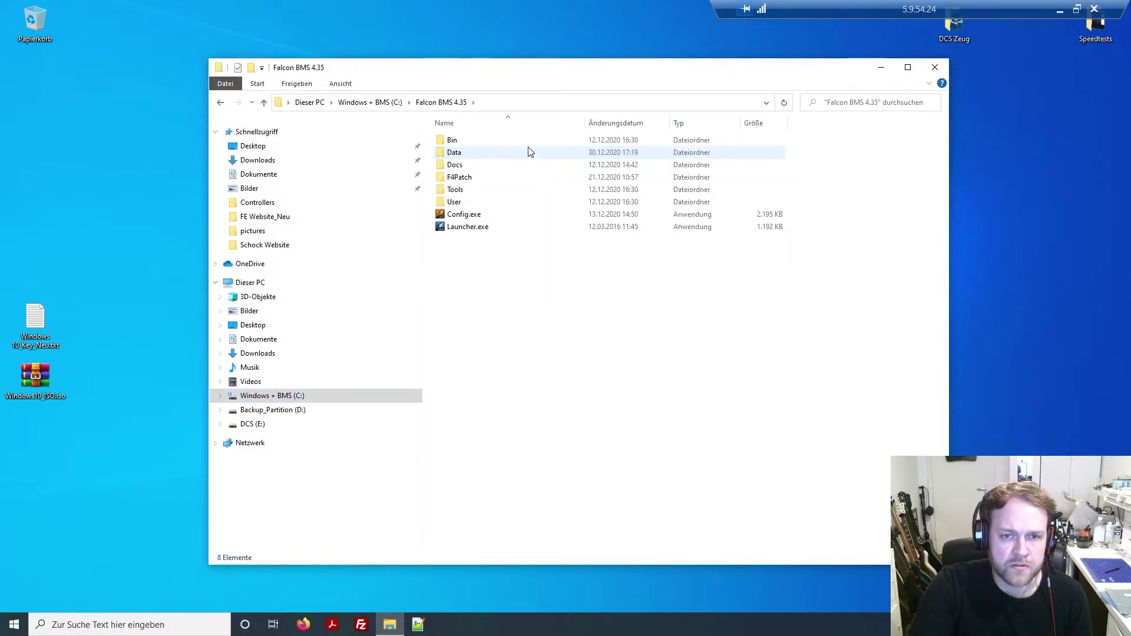
double_click(463, 141)
double_click(454, 140)
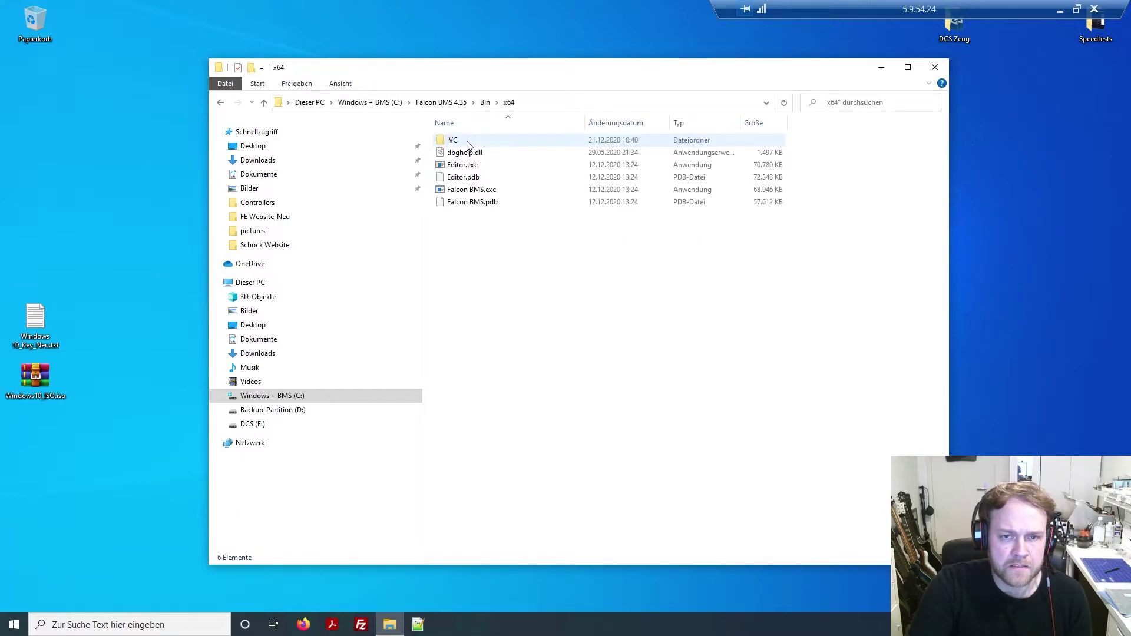
double_click(467, 144)
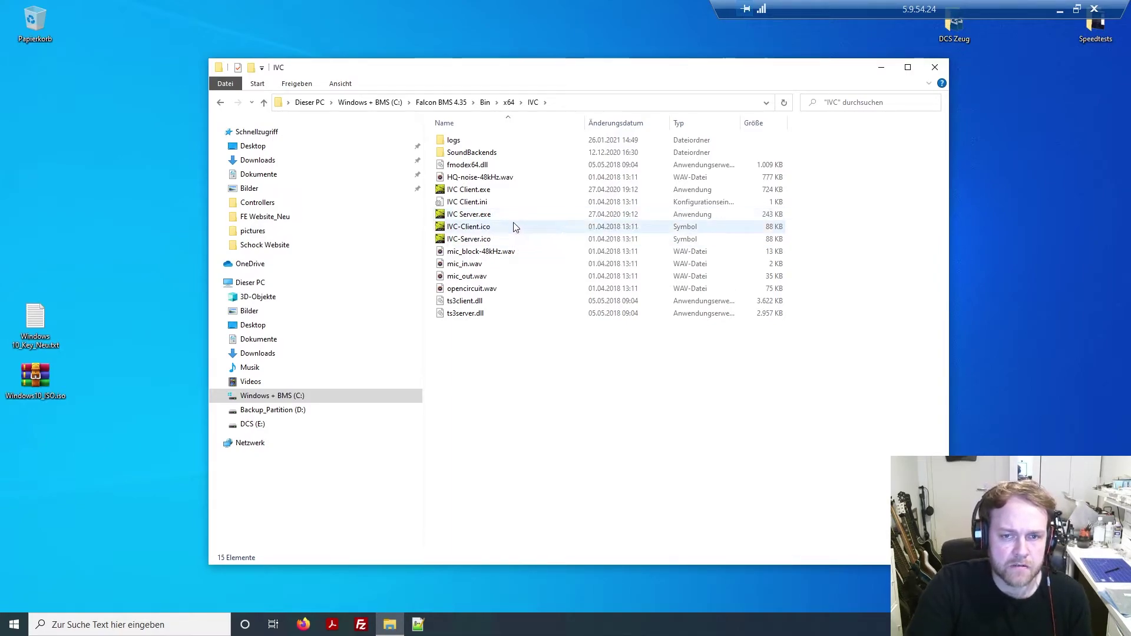
Step: Run IVC Server.exe from the IVC folder, minimize the folder window and move the server console towards the middle of the desktop
left_click_drag(547, 79, 727, 100)
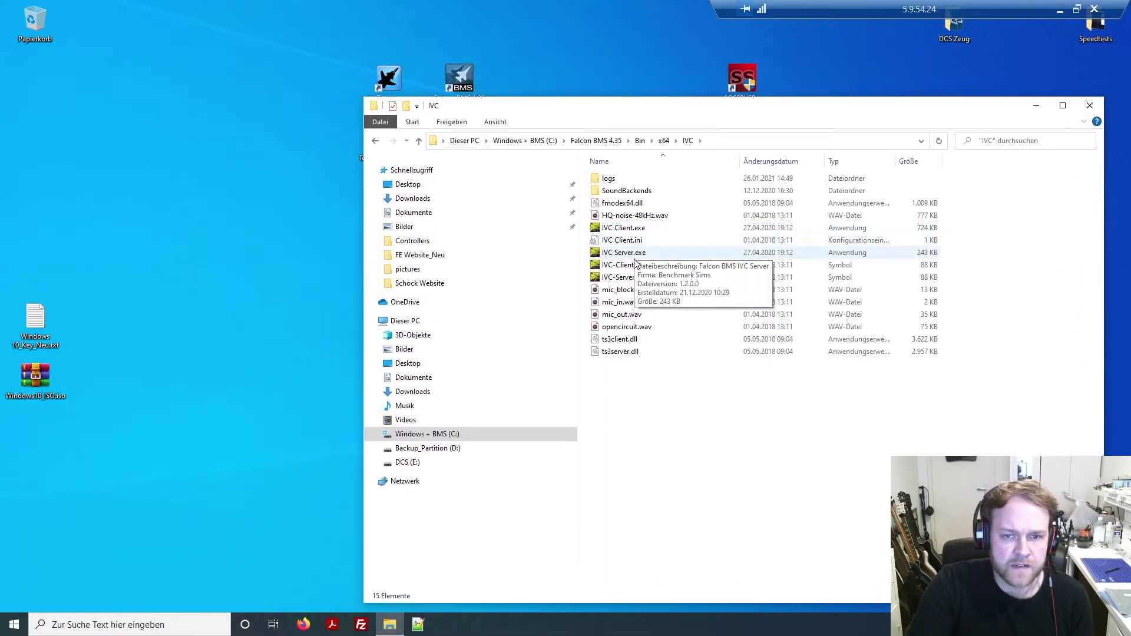
left_click_drag(619, 87, 525, 45)
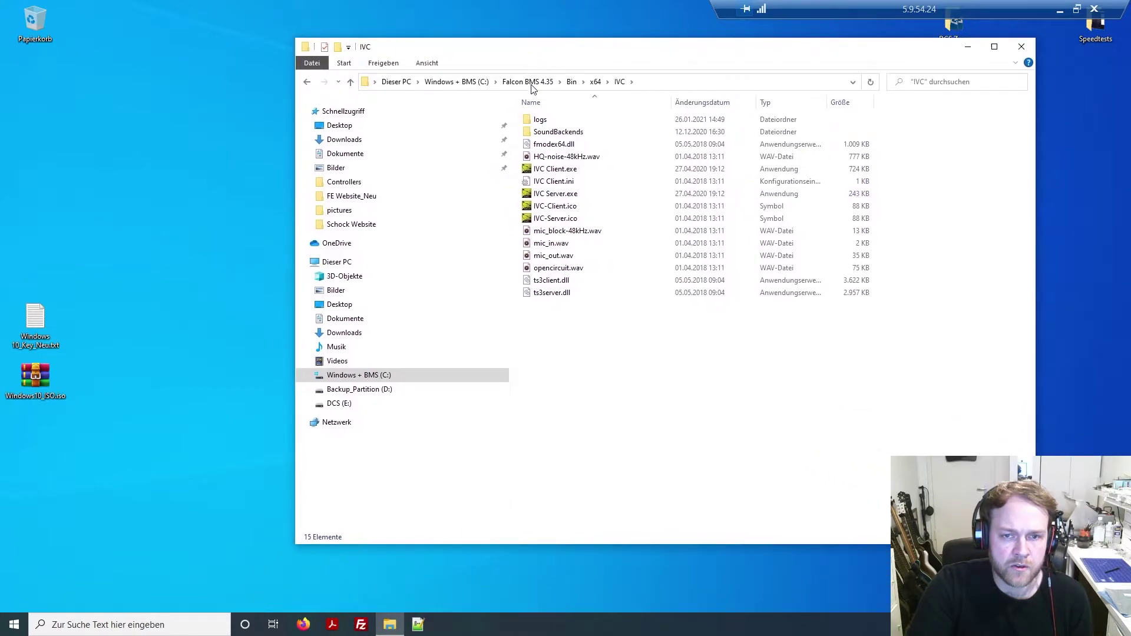
left_click(573, 197)
double_click(575, 193)
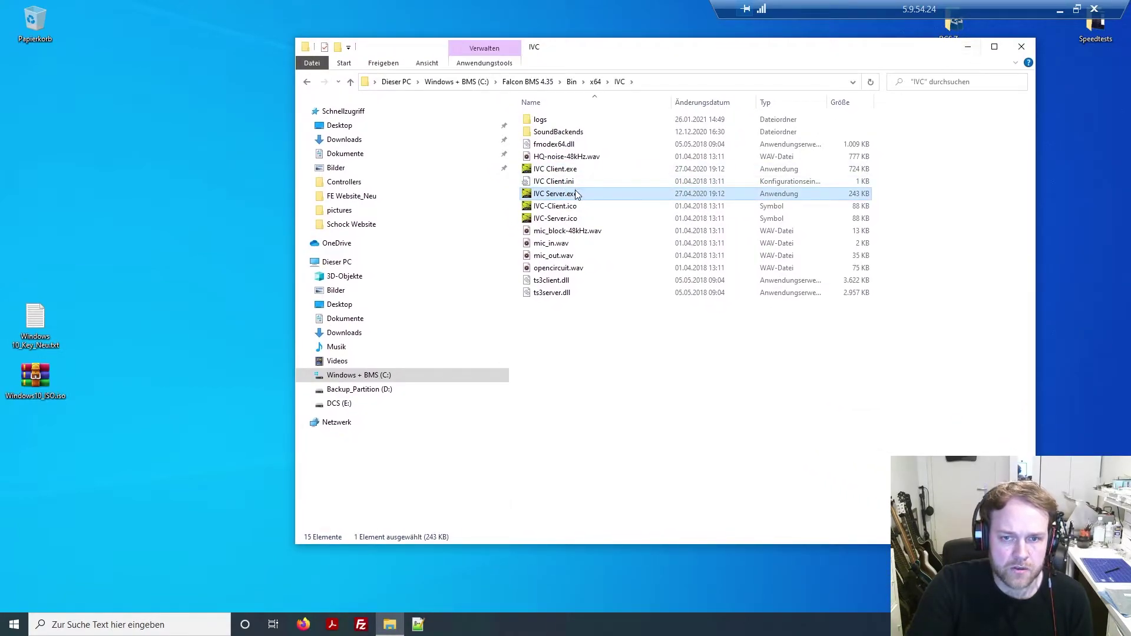
left_click(976, 43)
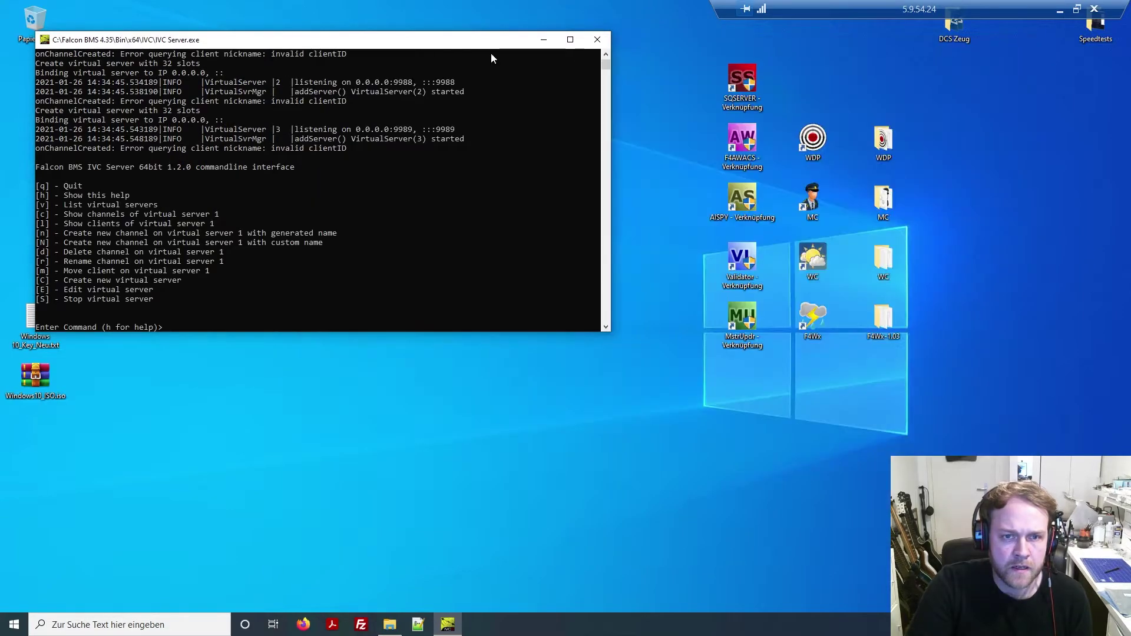
left_click_drag(397, 45, 510, 82)
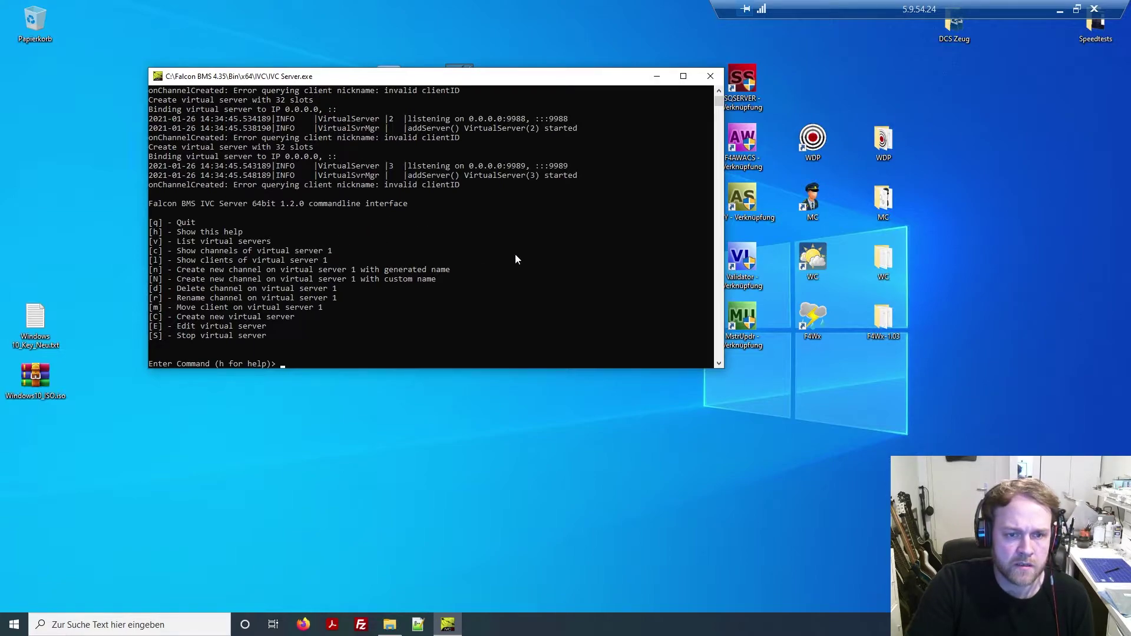
Step: Minimize the IVC server console, launch Falcon BMS 4.35 from its desktop launcher and minimize the game's debug window
left_click(657, 82)
double_click(478, 95)
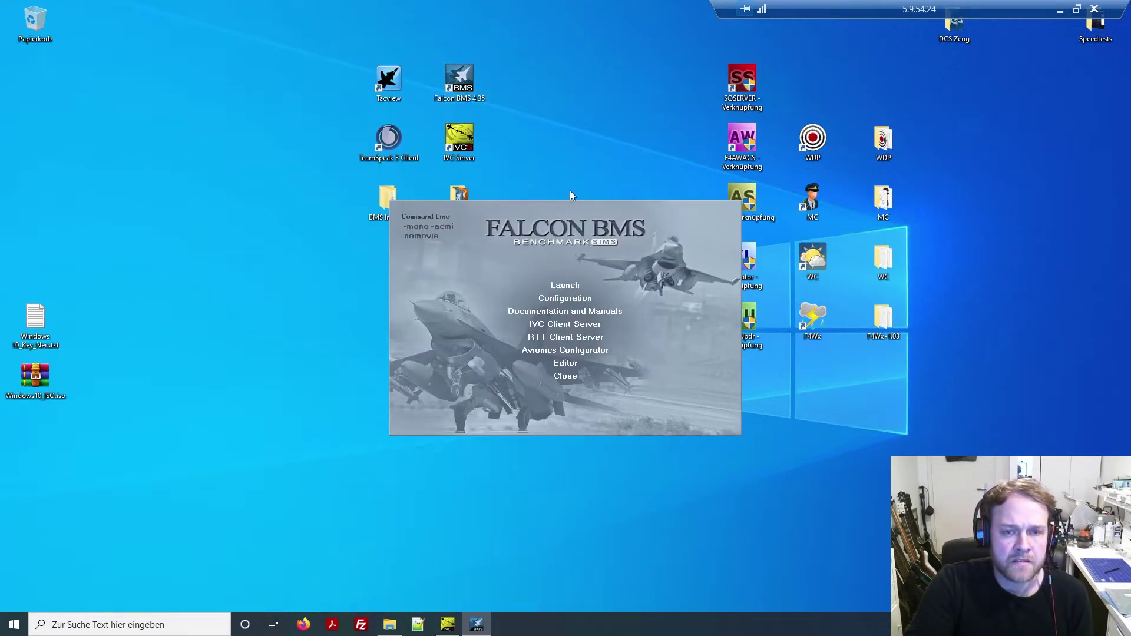
left_click_drag(560, 210, 562, 152)
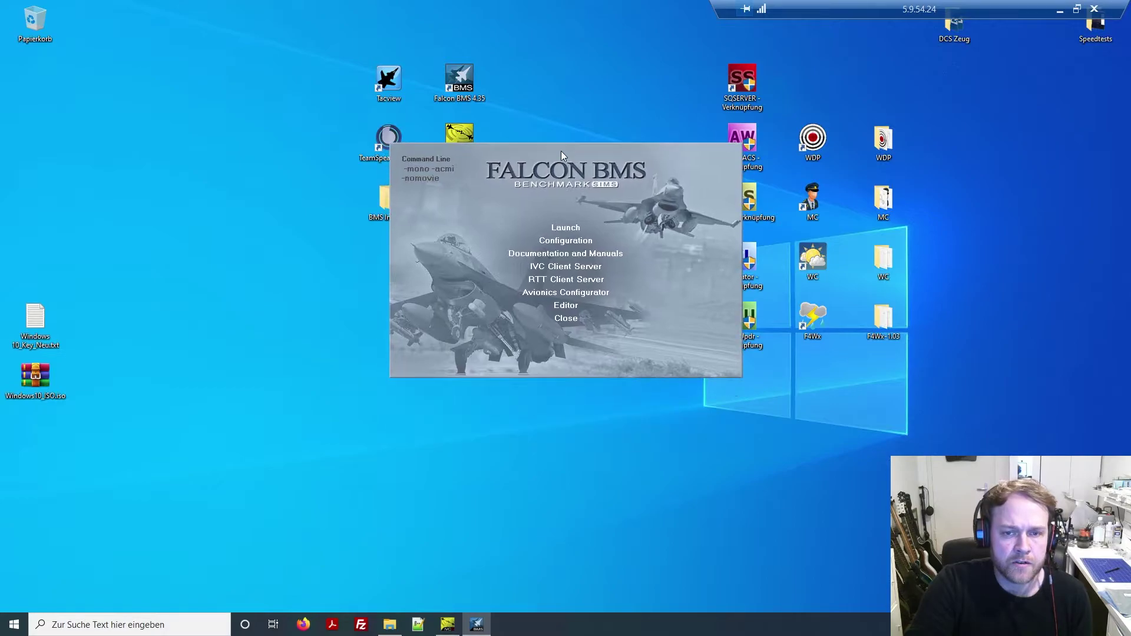
left_click(572, 226)
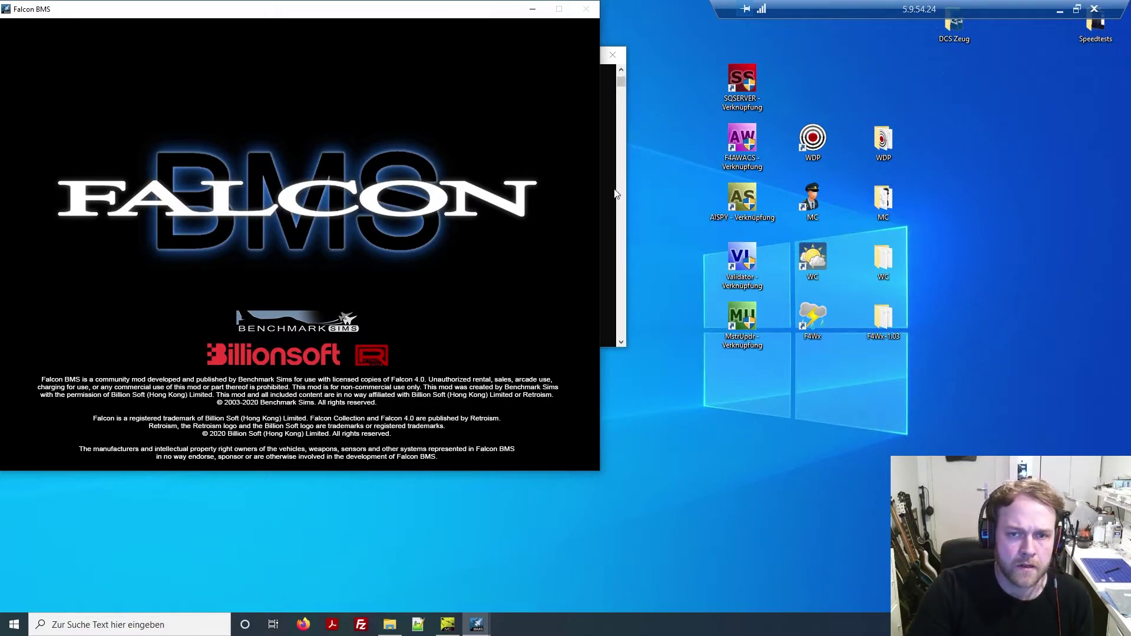
left_click_drag(433, 59, 914, 60)
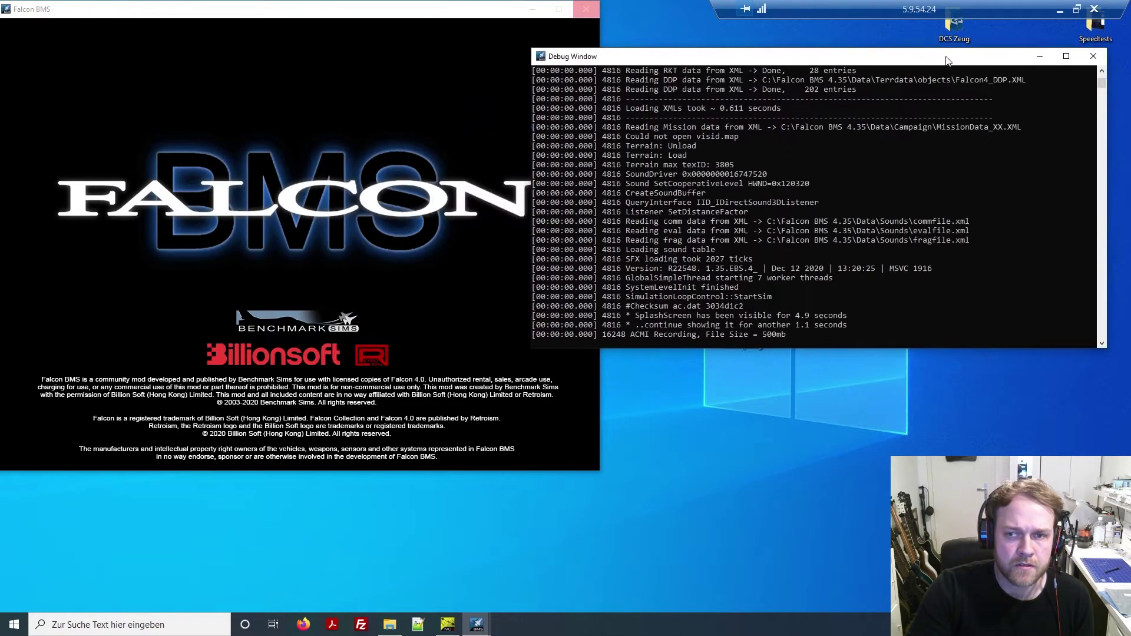
left_click(1039, 57)
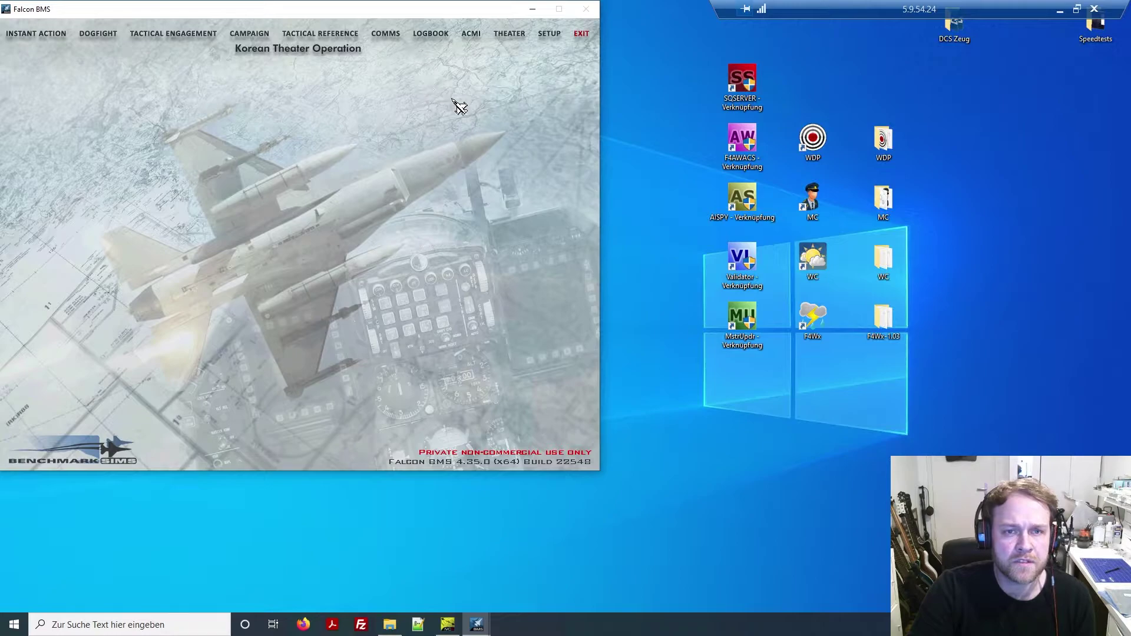
Step: Open the Comms settings, move the dialog higher in the game window and select the "Host a Game (IPv4)" entry
left_click(388, 35)
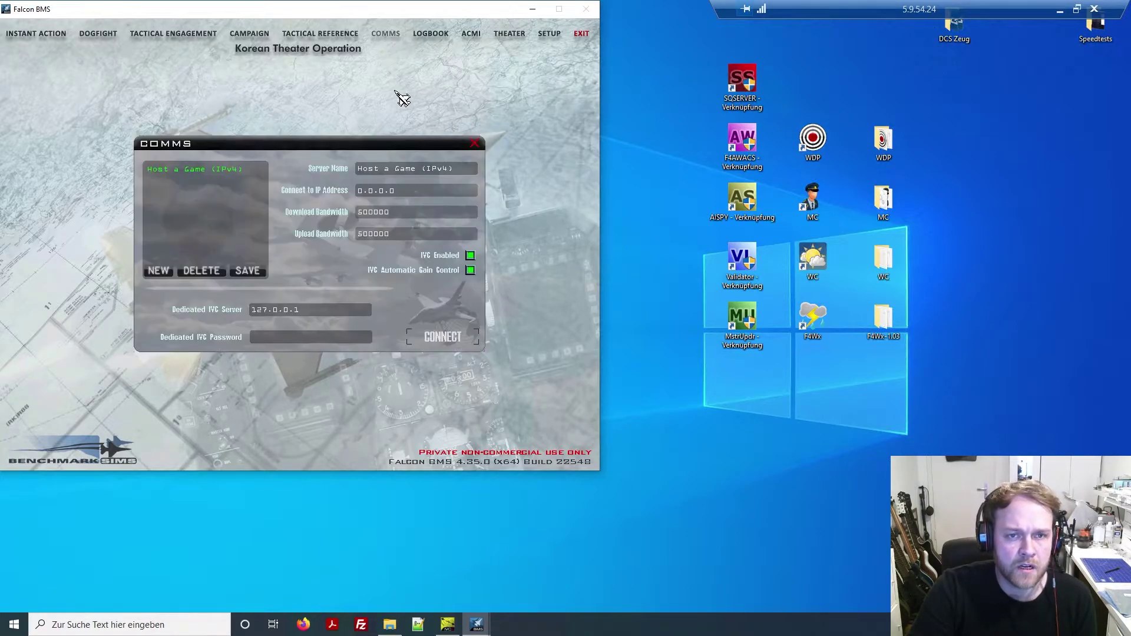
left_click_drag(372, 148, 392, 101)
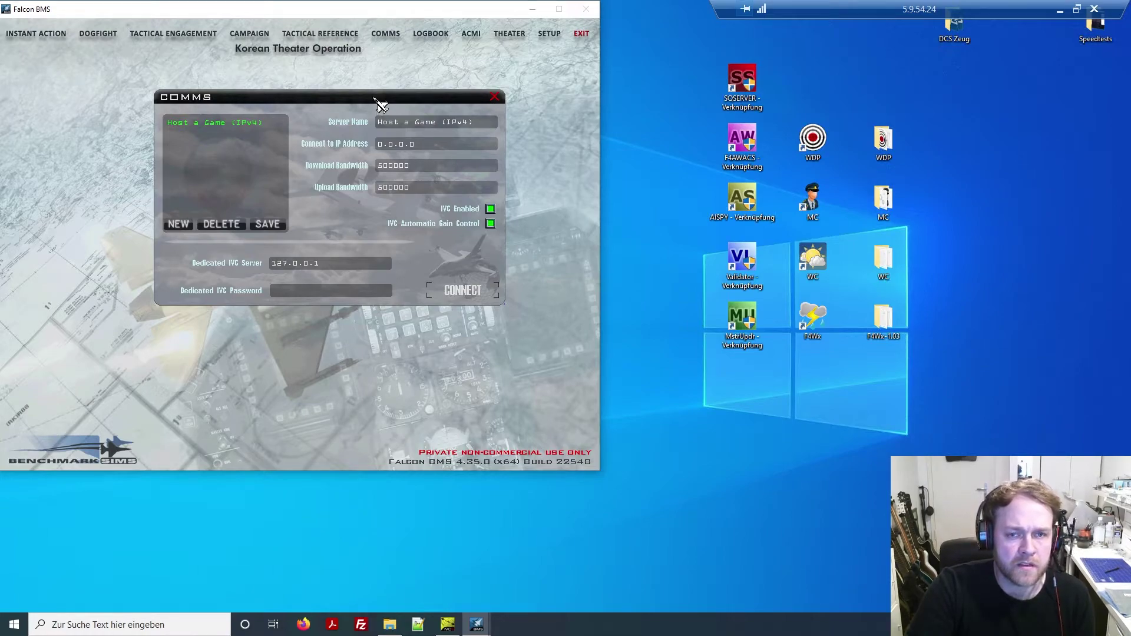
left_click_drag(379, 105, 387, 117)
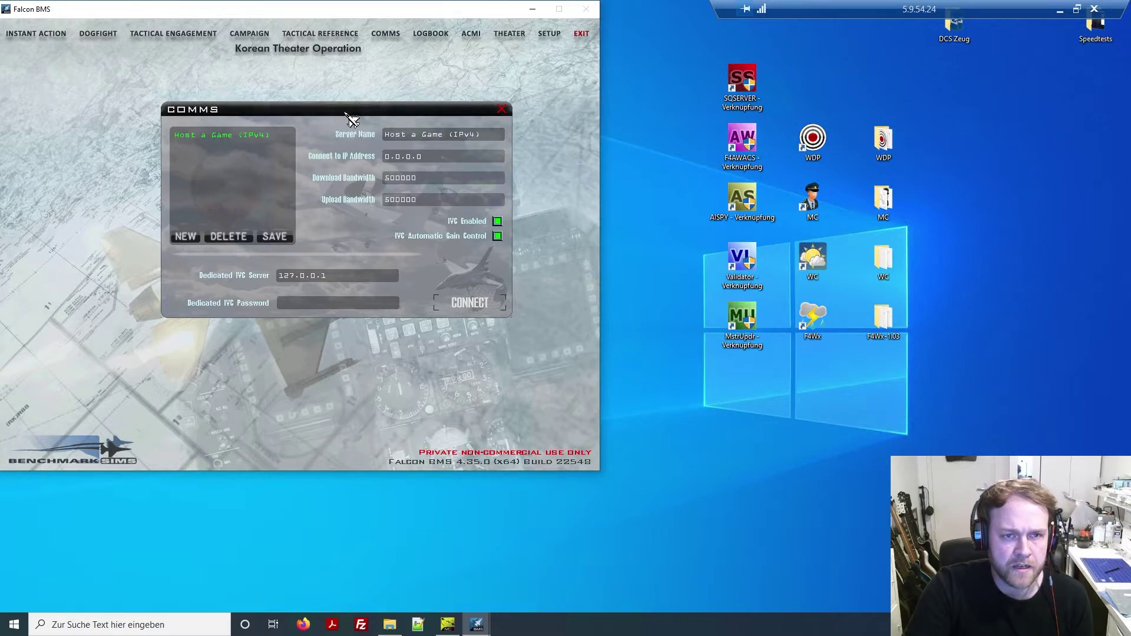
left_click(248, 139)
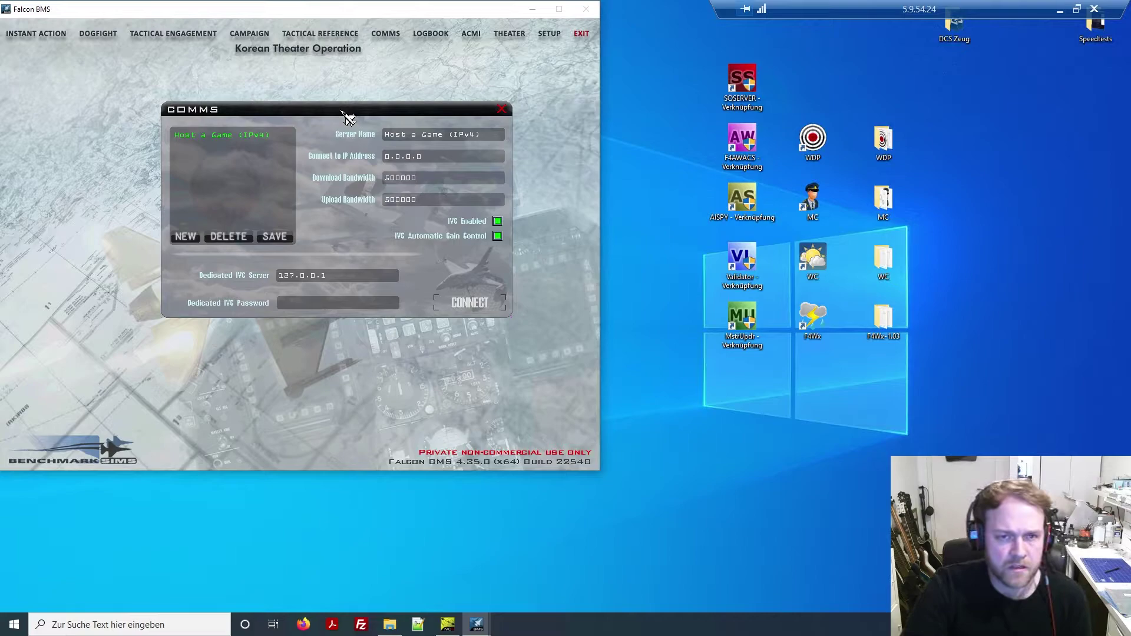
left_click(404, 154)
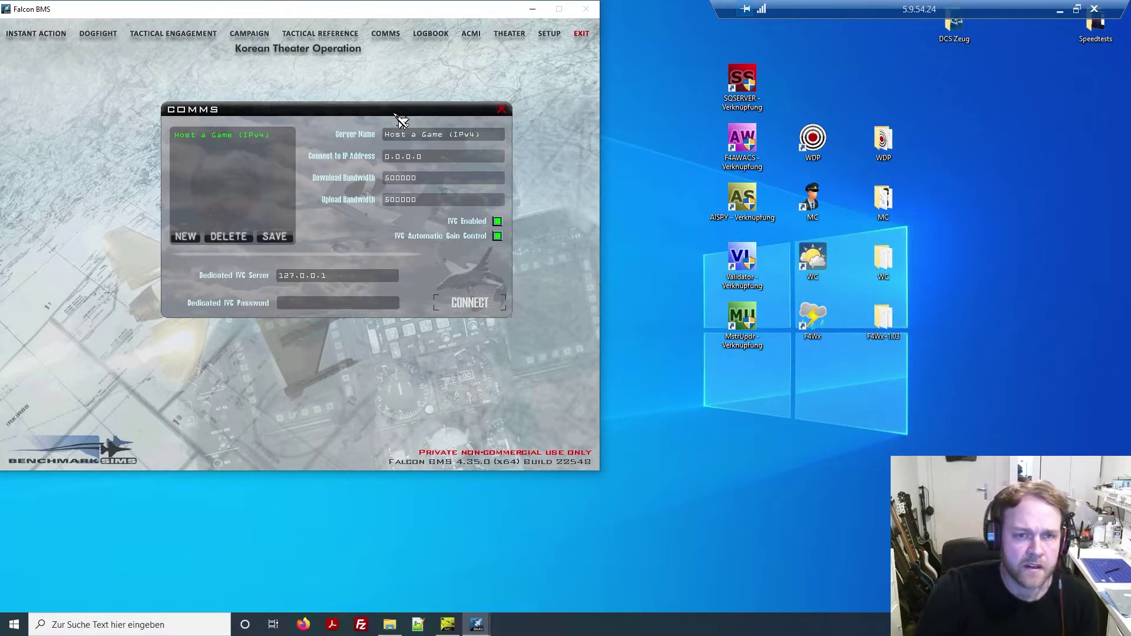
Step: Set the download bandwidth of the hosted game to 70000
left_click(416, 178)
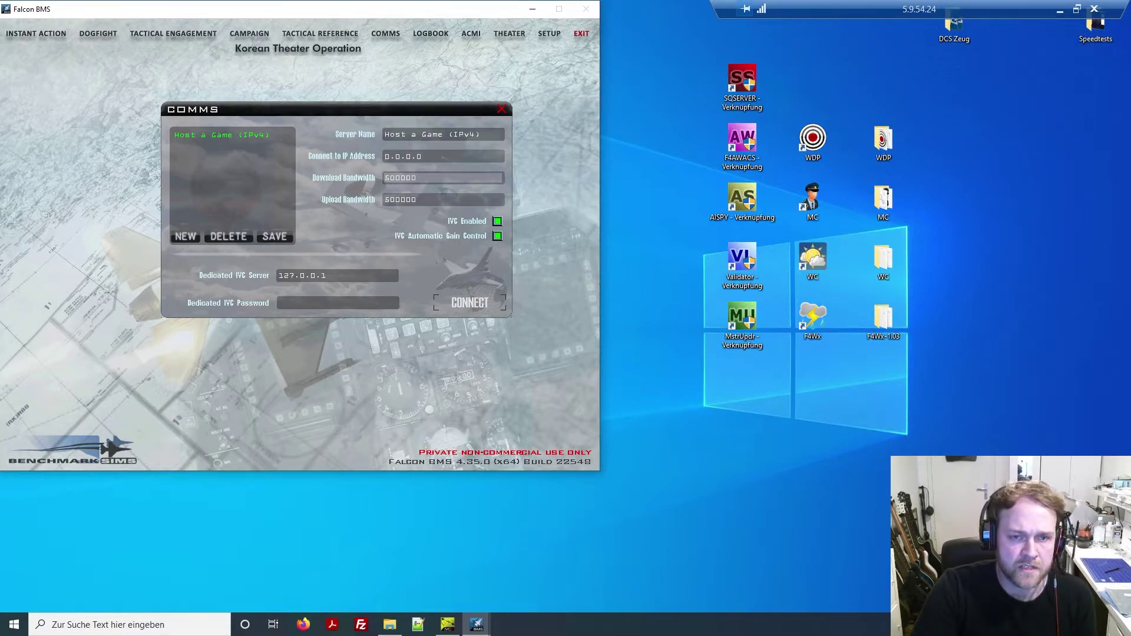
double_click(415, 178)
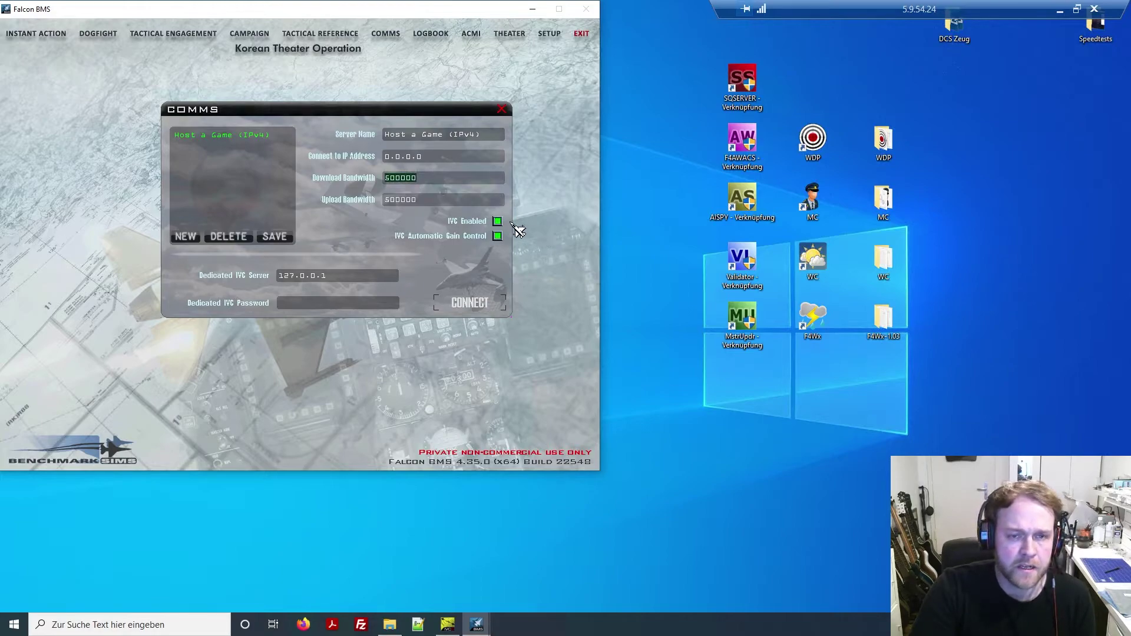
left_click(445, 178)
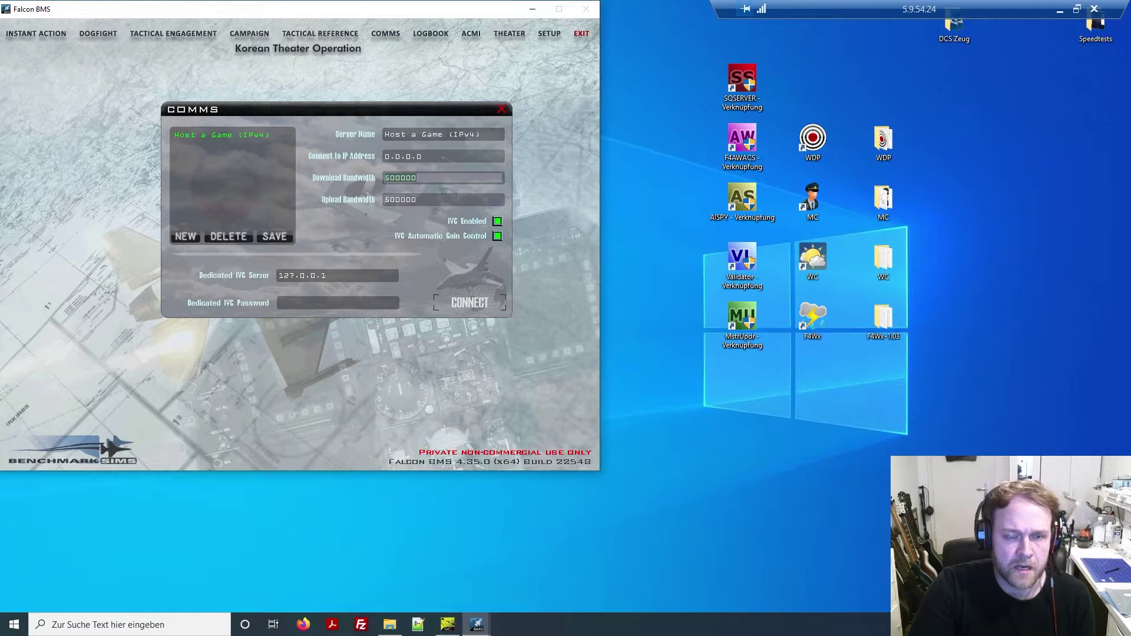
key("BackSpace")
key("BackSpace")
key("BackSpace")
key("BackSpace")
key("BackSpace")
key("BackSpace")
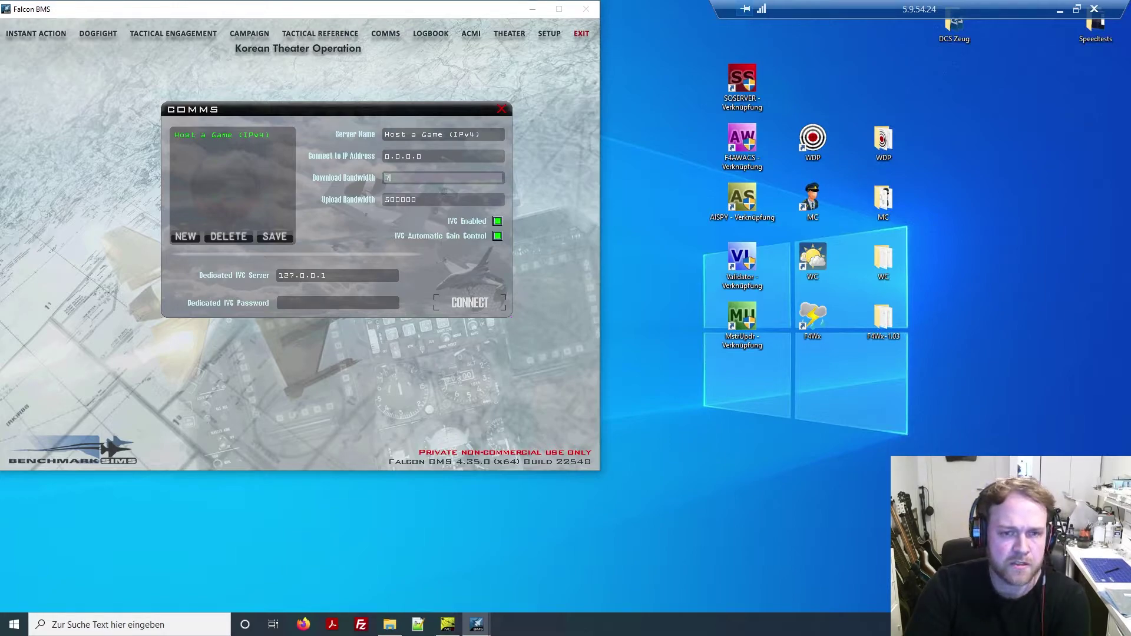
type("70000")
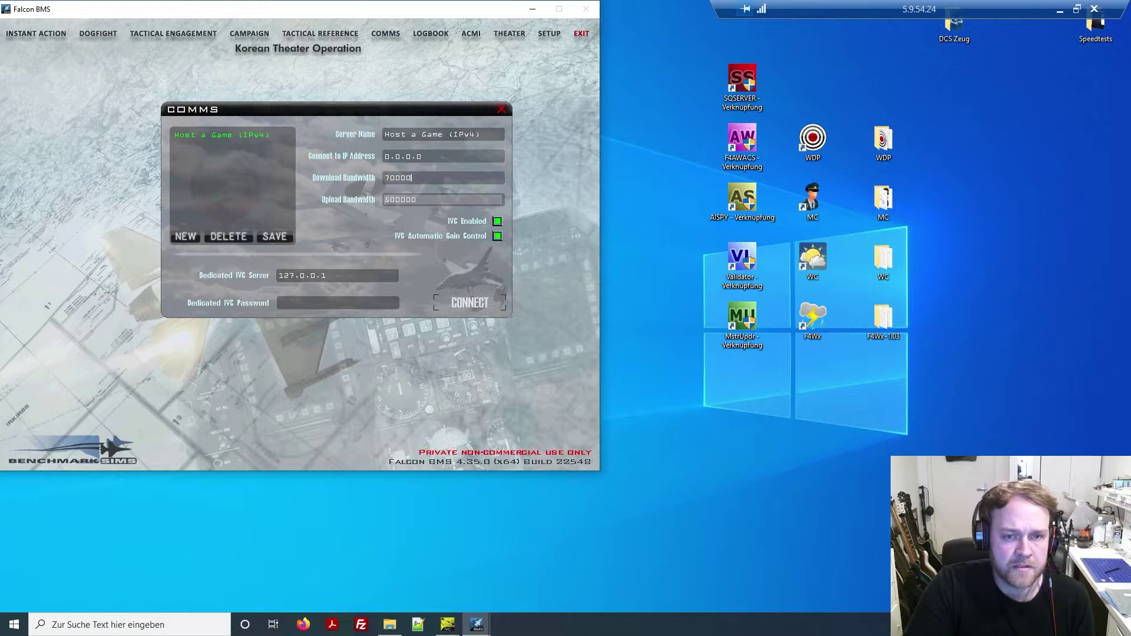
Step: Set the upload bandwidth of the hosted game to 70000 and reposition the Comms dialog
left_click(443, 200)
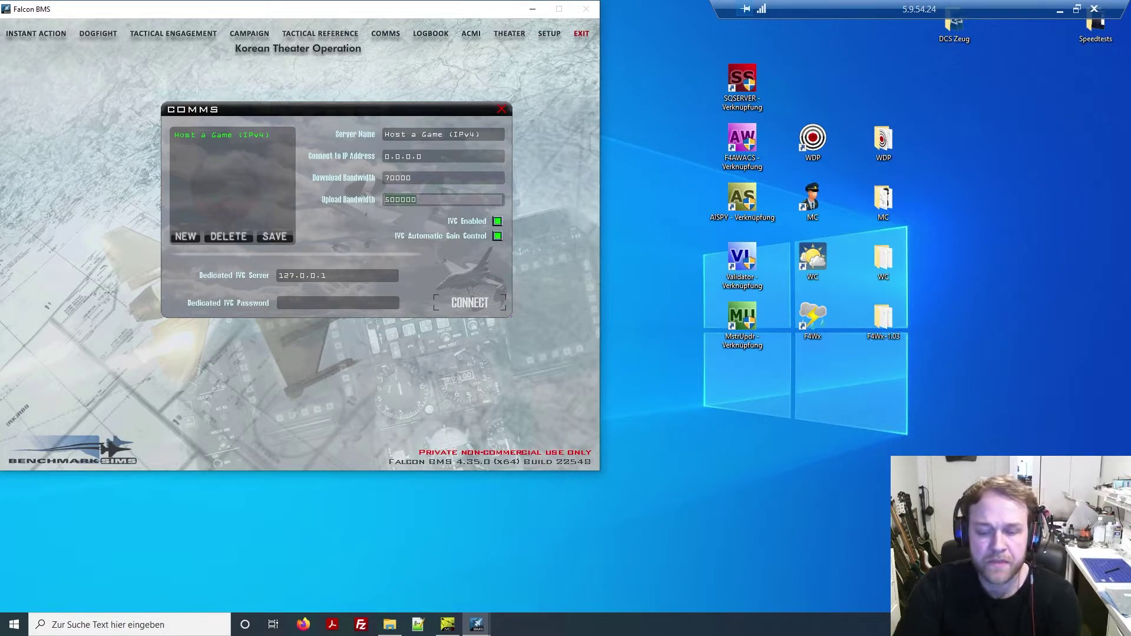
type("70000")
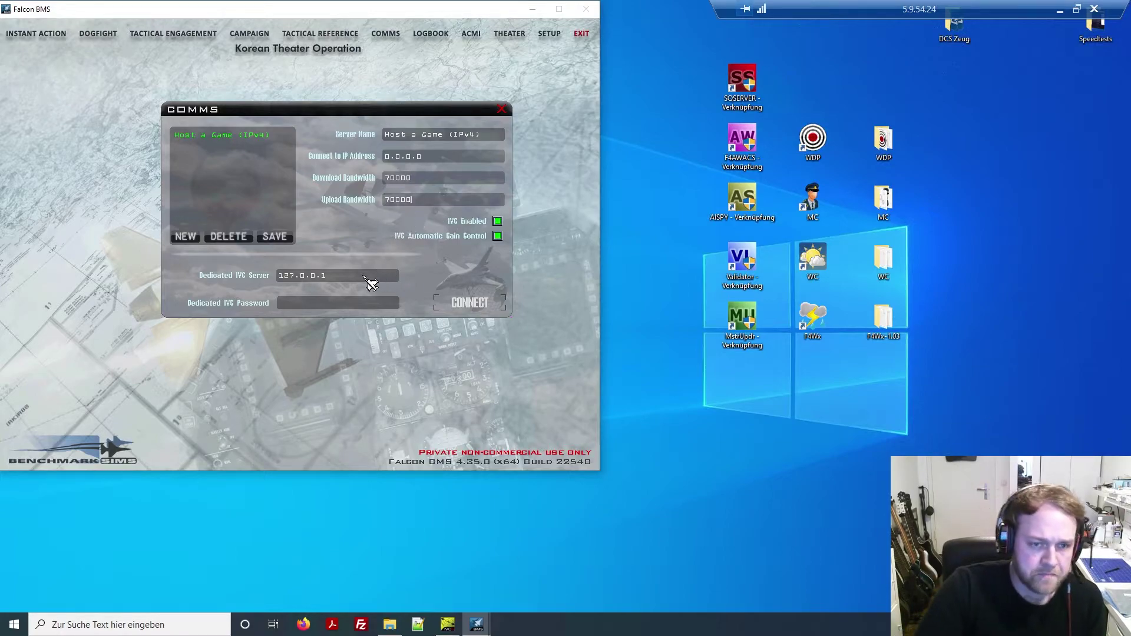
left_click_drag(377, 116, 413, 96)
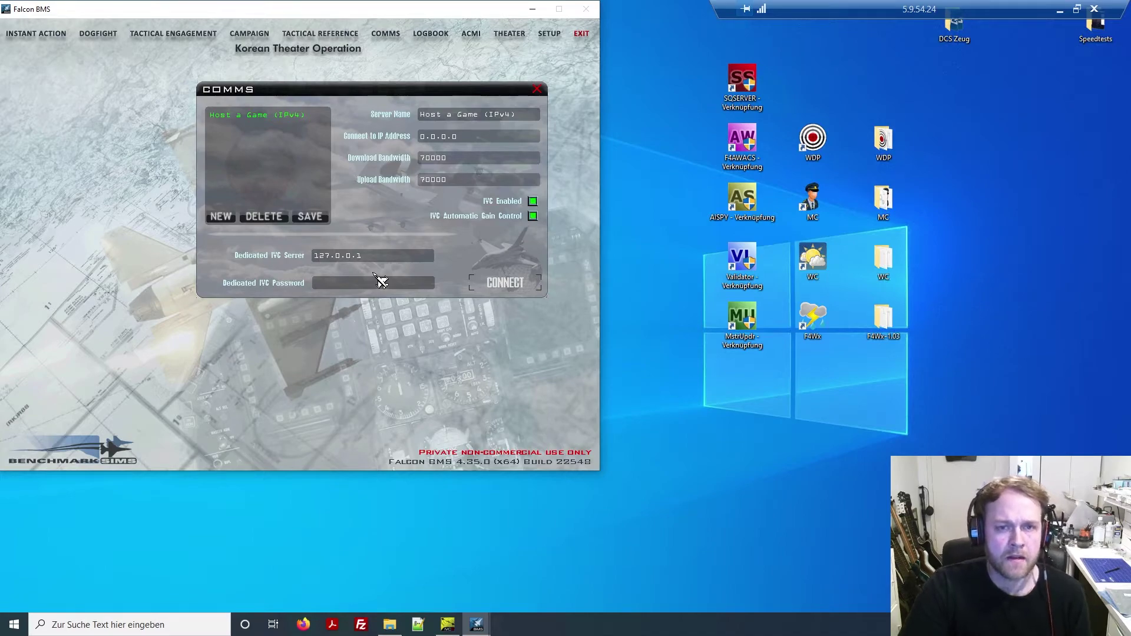
left_click_drag(414, 91, 387, 104)
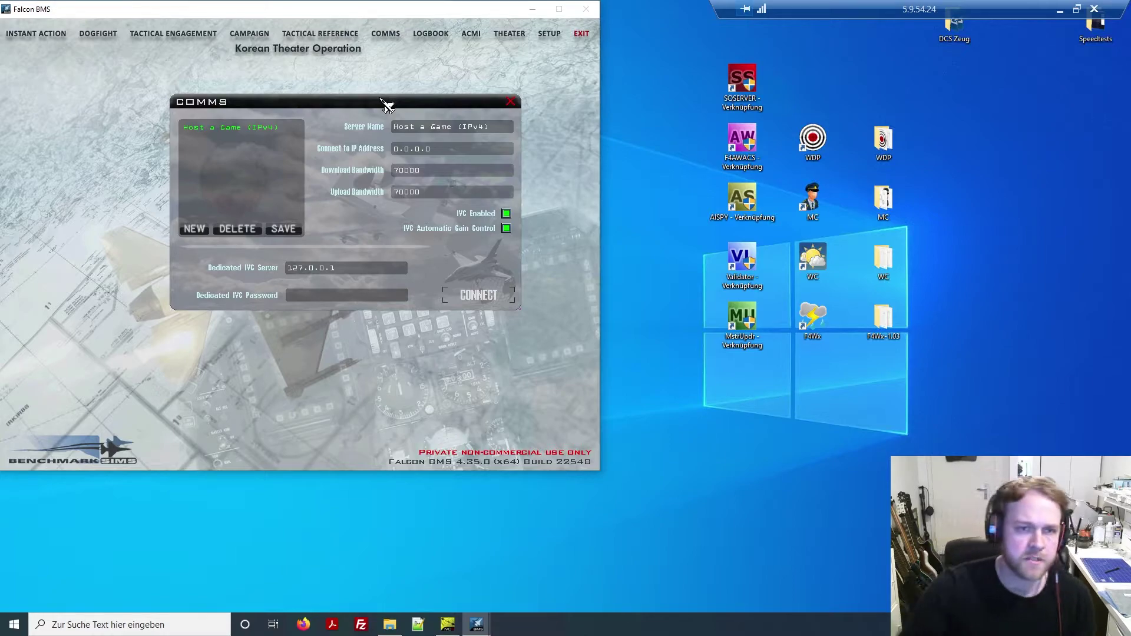
Step: Set the download bandwidth of the hosted game back to 500000
left_click(401, 172)
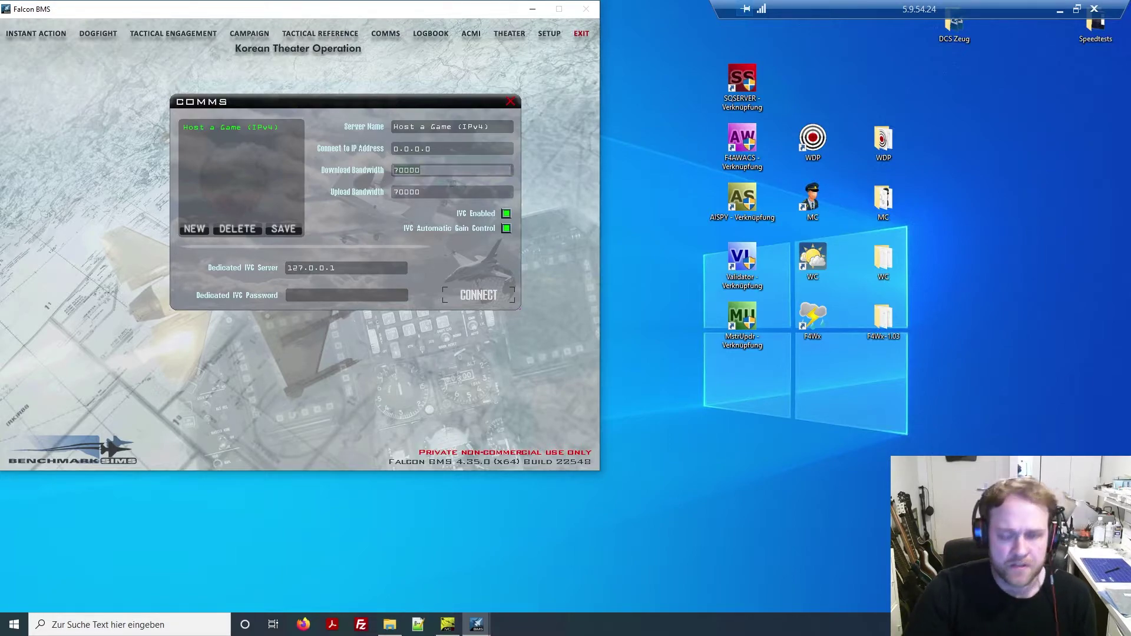
key("BackSpace")
key("BackSpace")
key("BackSpace")
key("BackSpace")
key("BackSpace")
type("500000")
Step: Set the upload bandwidth of the hosted game back to 500000
left_click(429, 191)
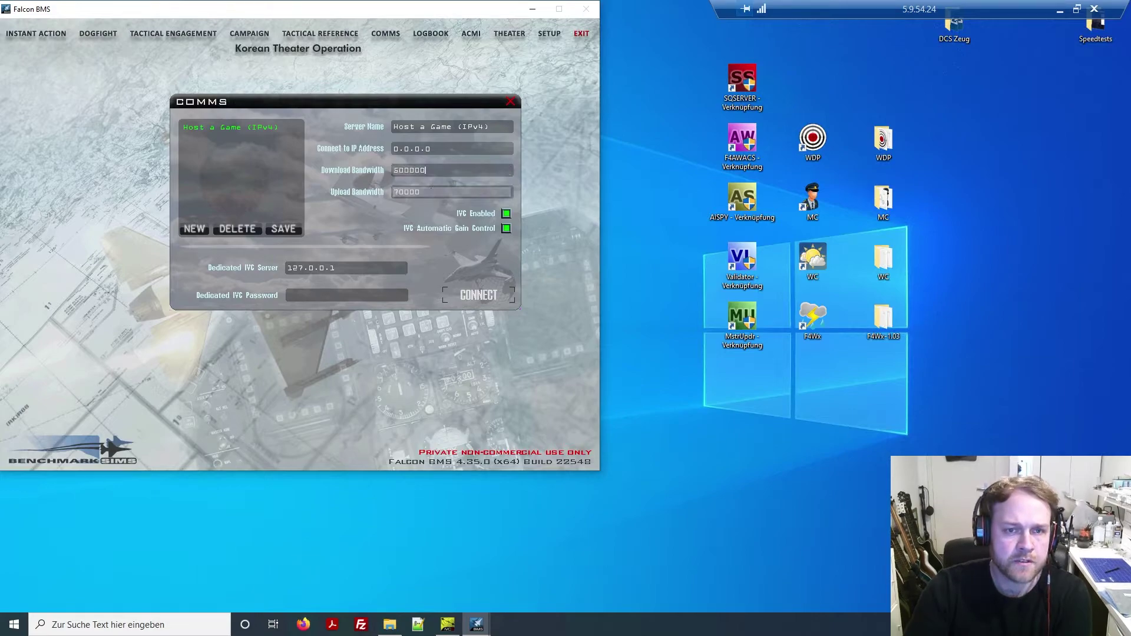
key("BackSpace")
key("BackSpace")
key("BackSpace")
key("BackSpace")
key("BackSpace")
type("500000")
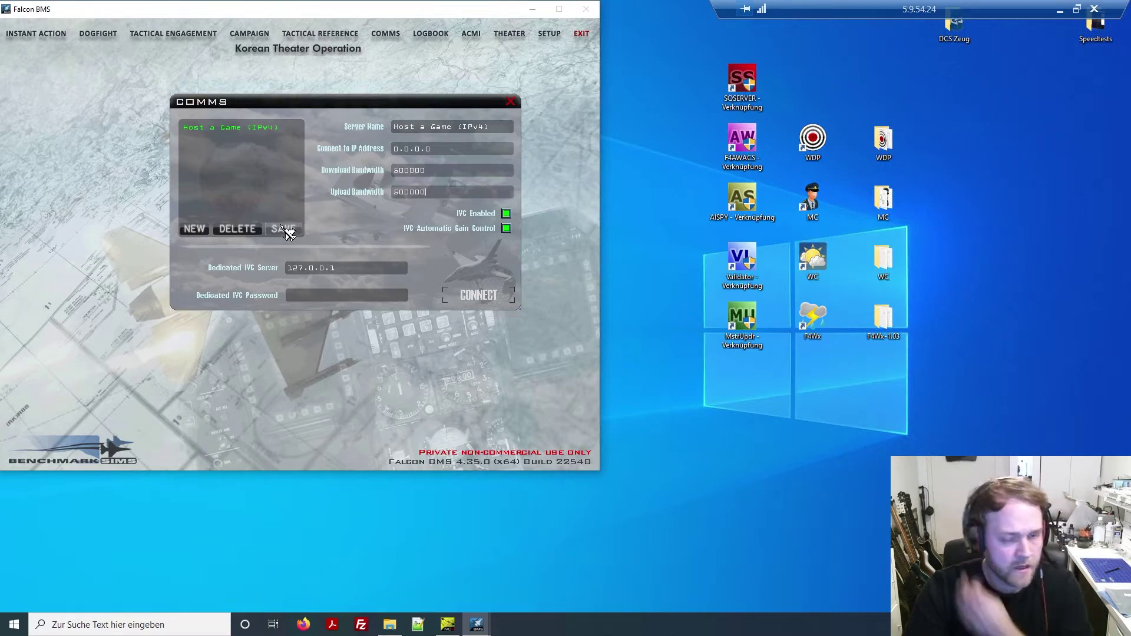
Step: Set both the download and the upload bandwidth of the hosted game to 700000
left_click(413, 169)
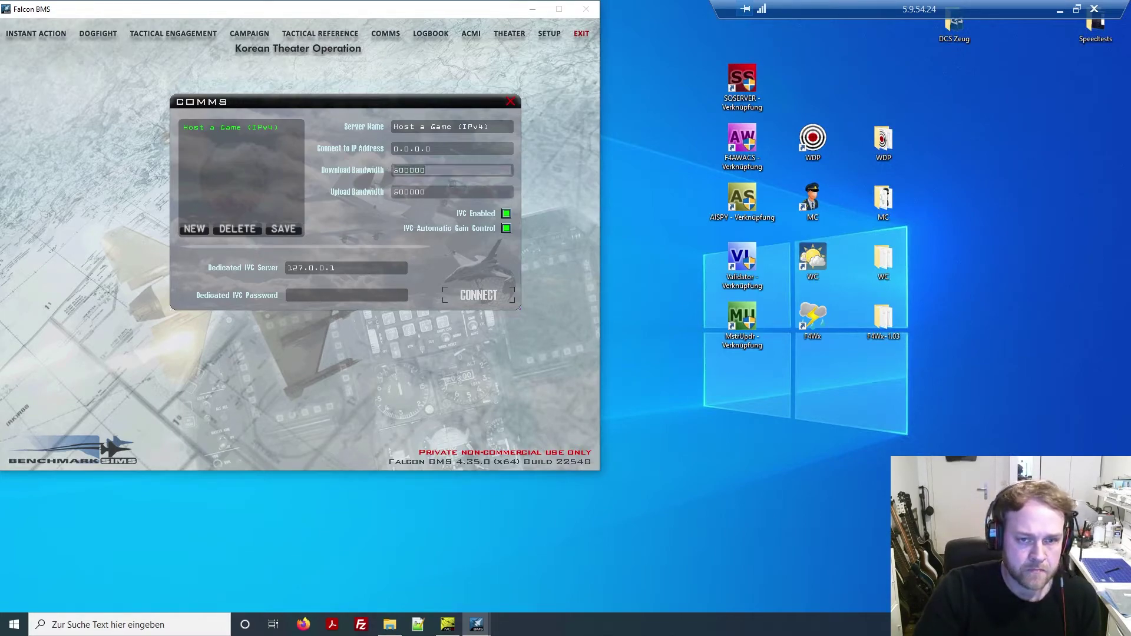
type("700000")
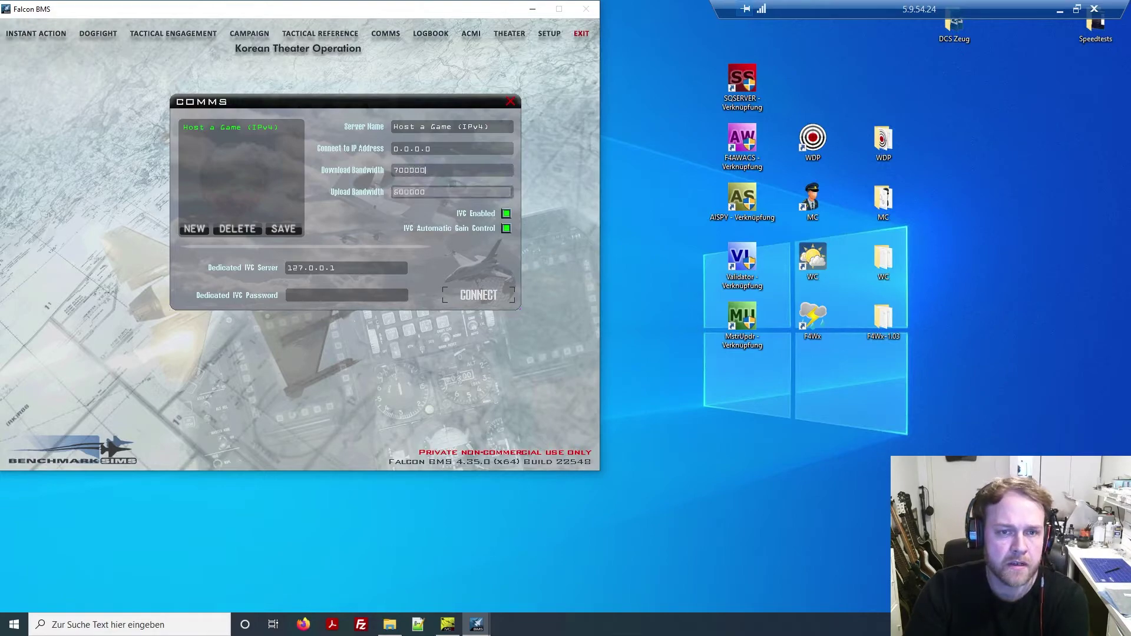
key("Tab")
type("700")
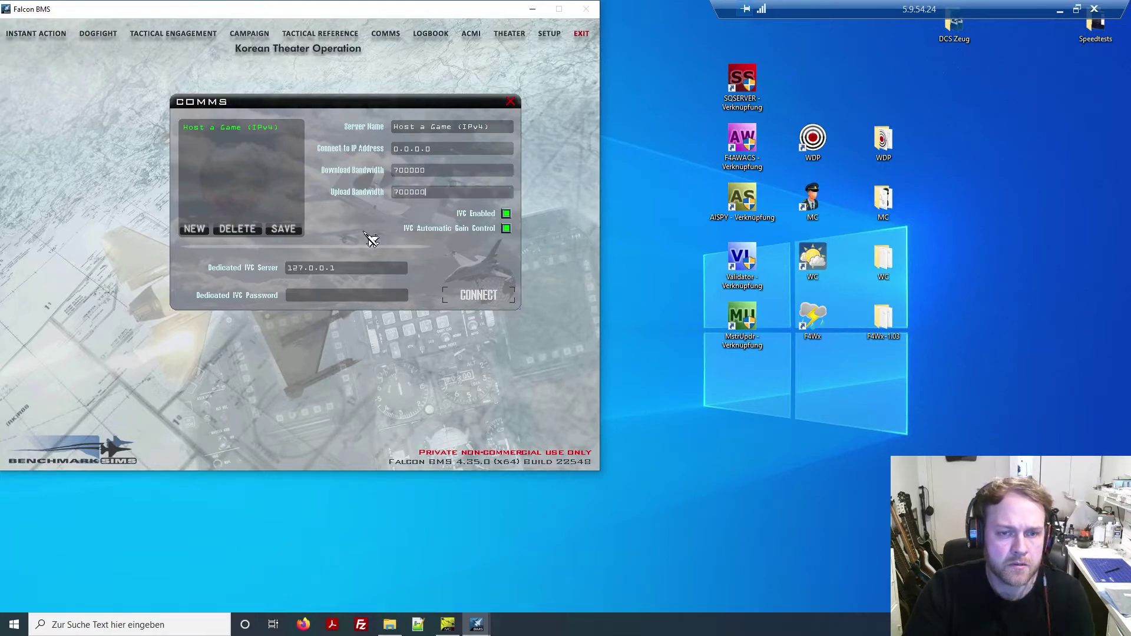
key("Return")
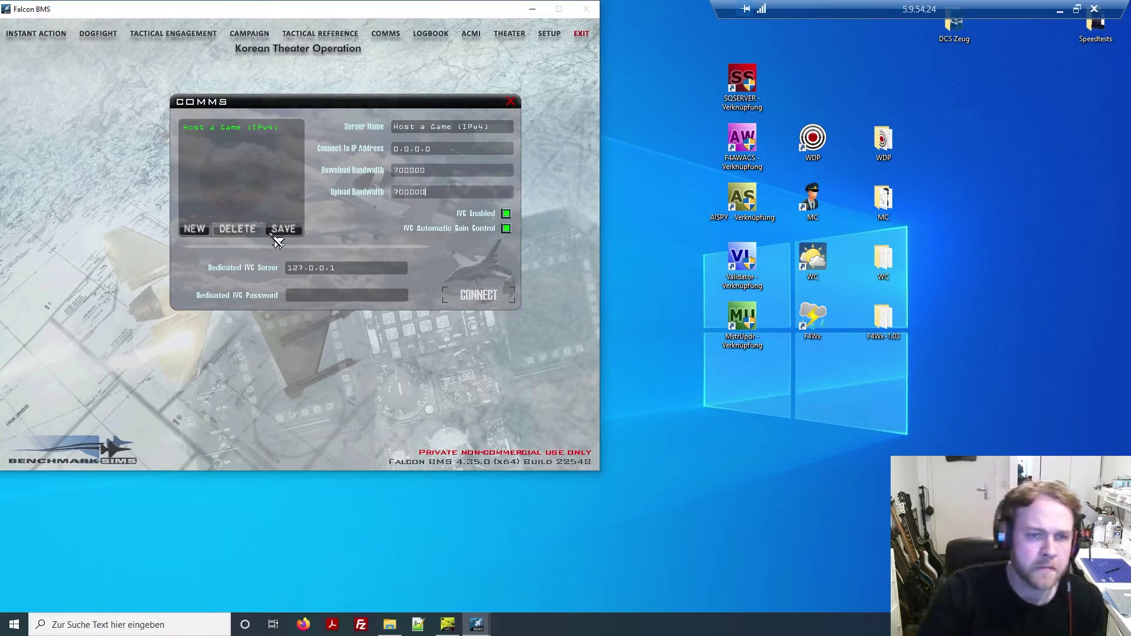
Step: Connect to host the game, acknowledge the link status, and check the IVC Client window's server connection before minimizing it
left_click(494, 299)
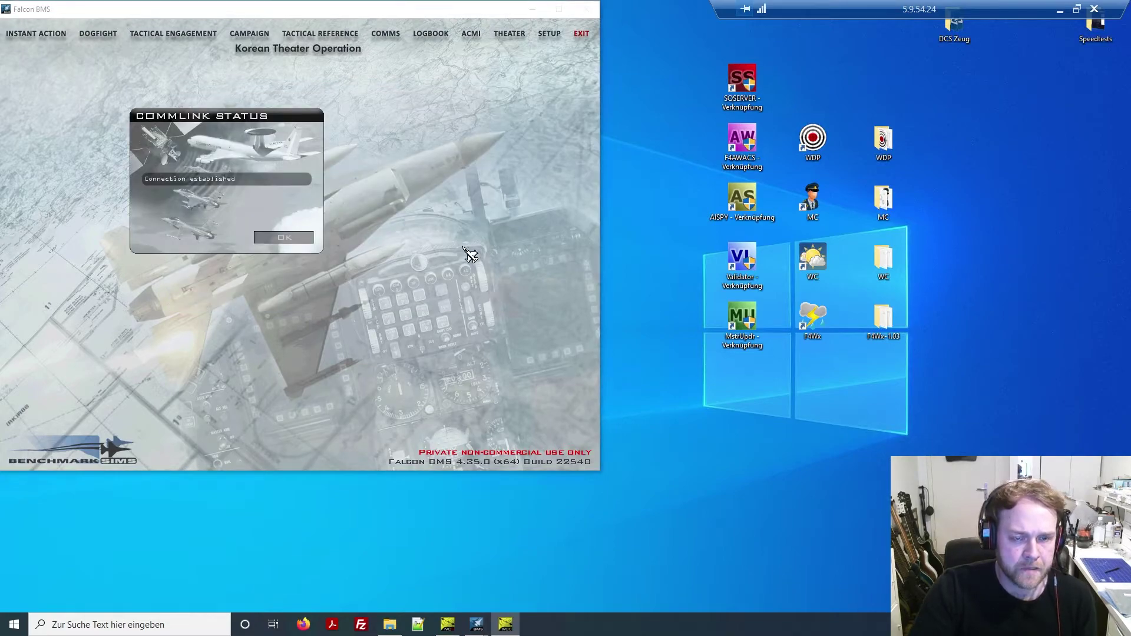
left_click(291, 241)
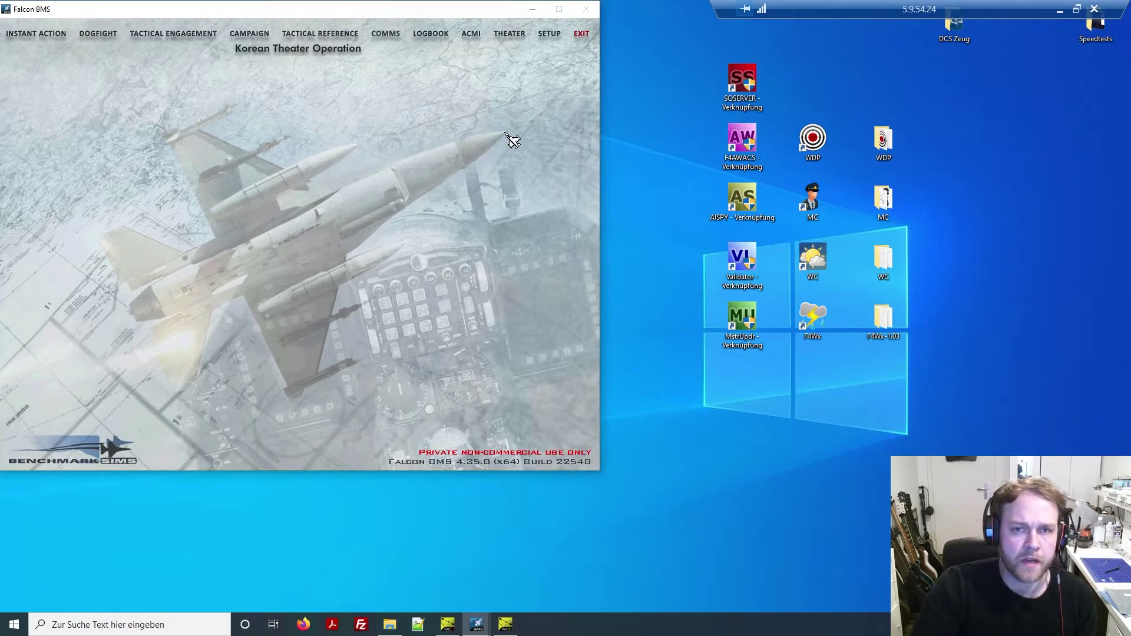
left_click(506, 624)
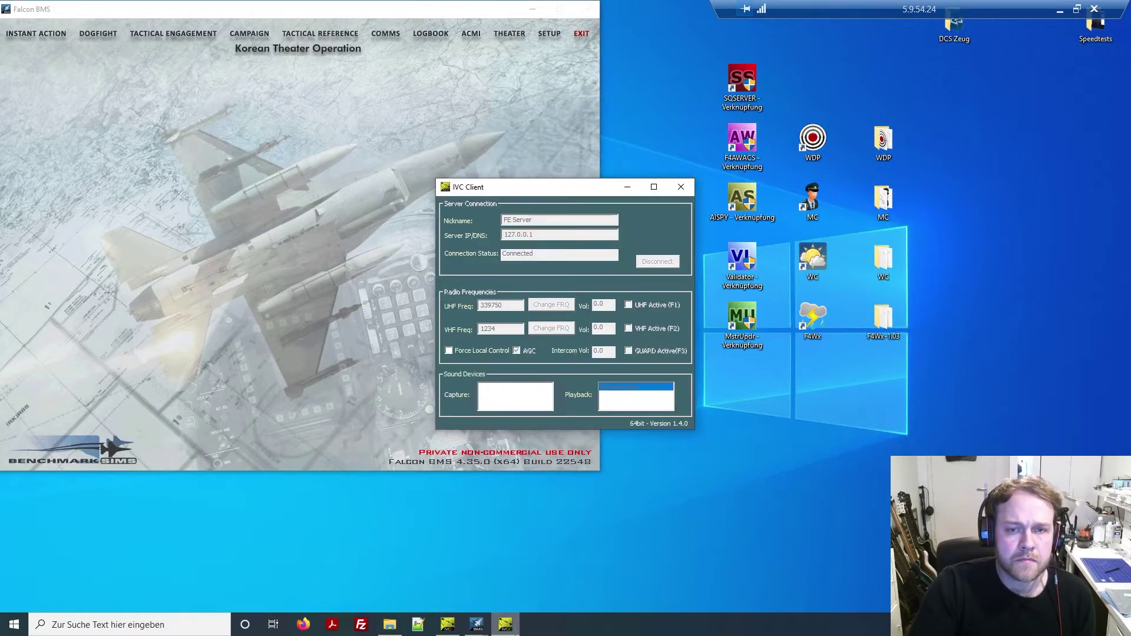
left_click(505, 625)
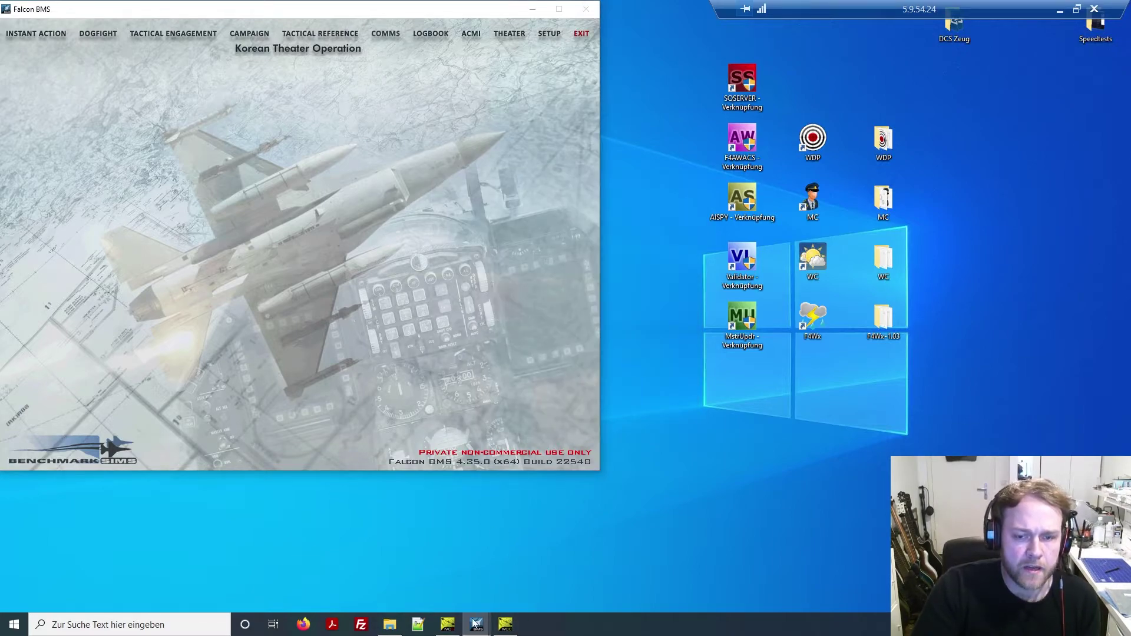
left_click(506, 624)
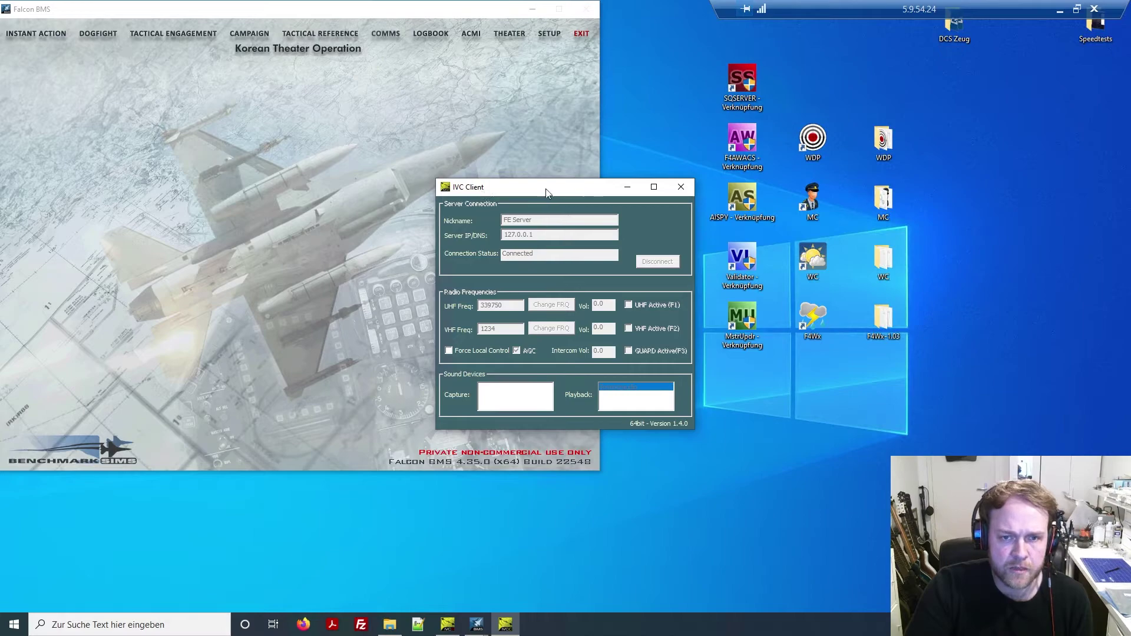
left_click(628, 187)
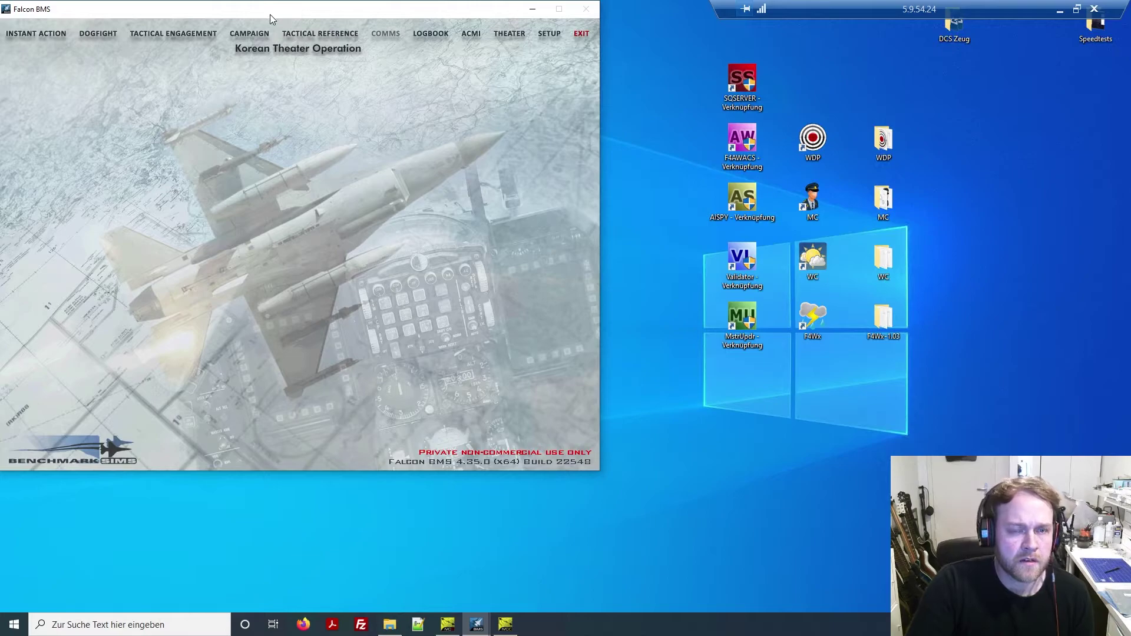
Step: Open the saved tactical engagements and select the mission TE_BMS_02_Survival_Mode
left_click(180, 40)
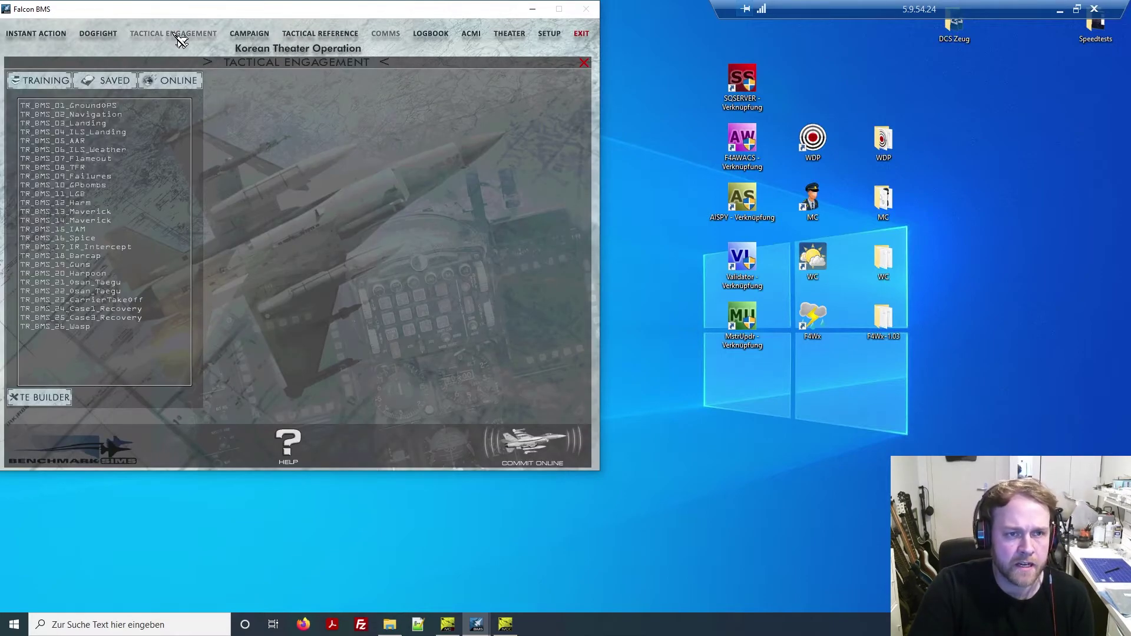
left_click(115, 83)
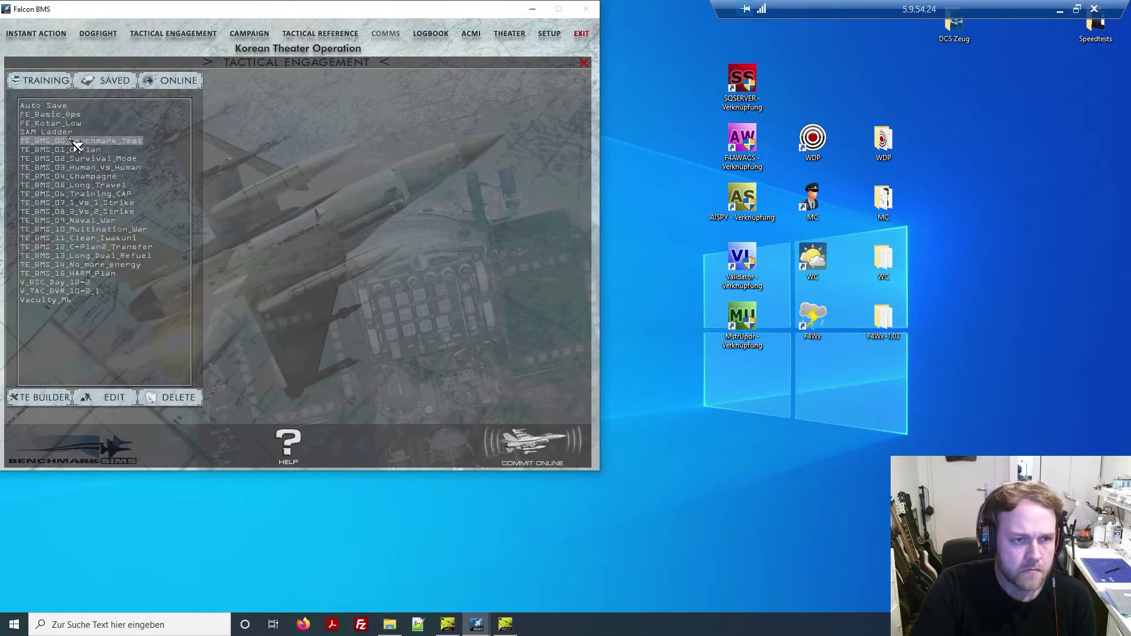
left_click(125, 158)
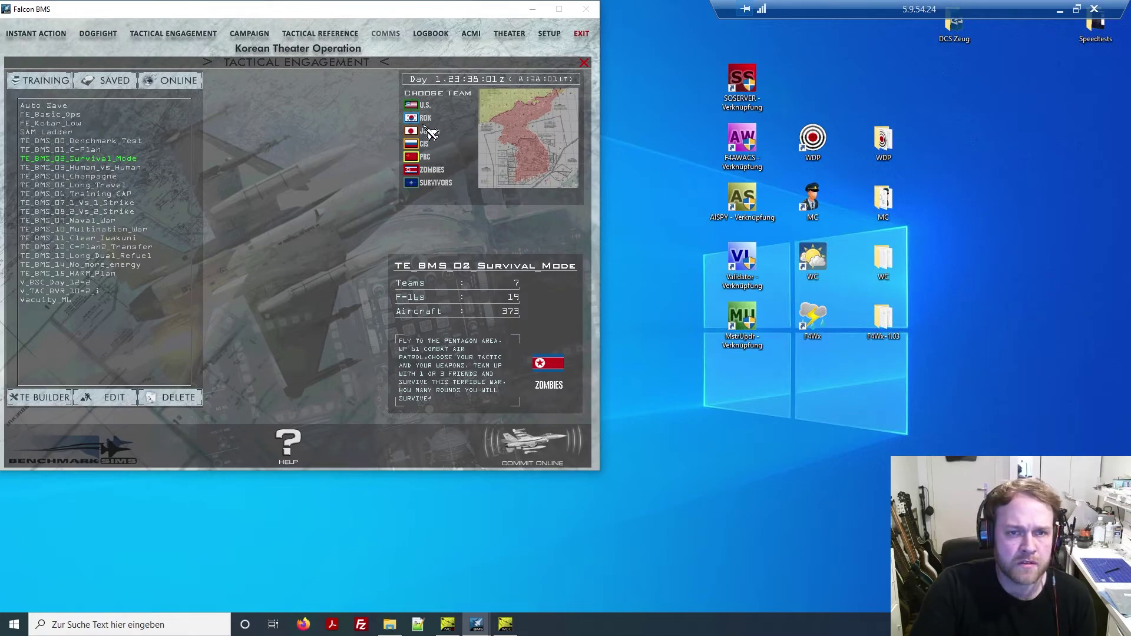
Step: Choose the U.S. team for TE_BMS_02_Survival_Mode and commit the mission online with the existing rules of engagement
left_click(412, 106)
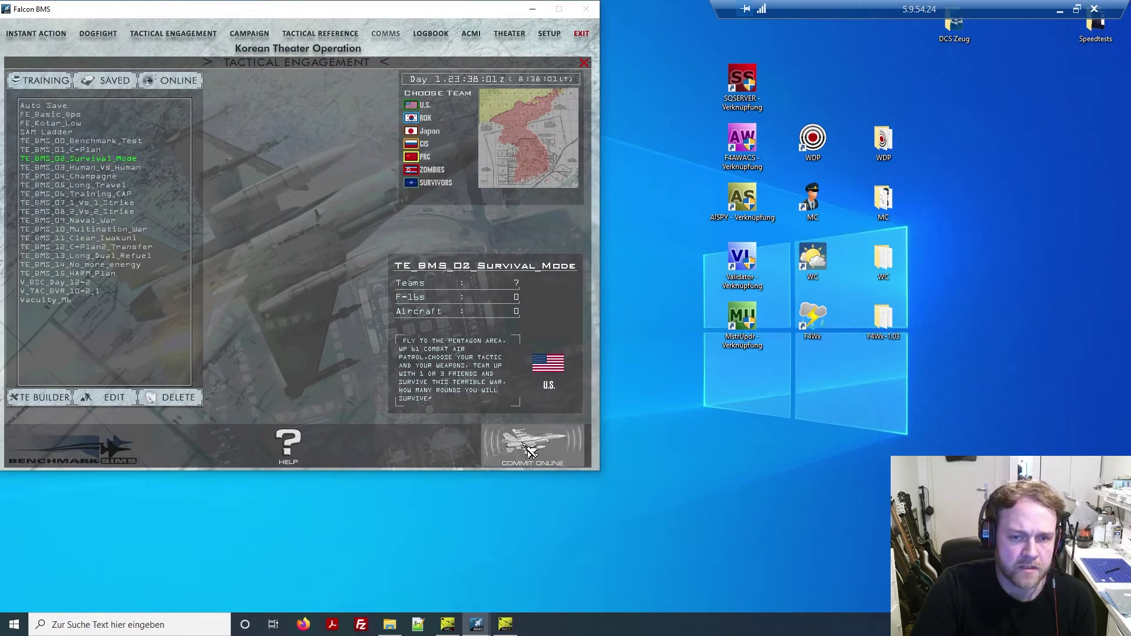
left_click(416, 120)
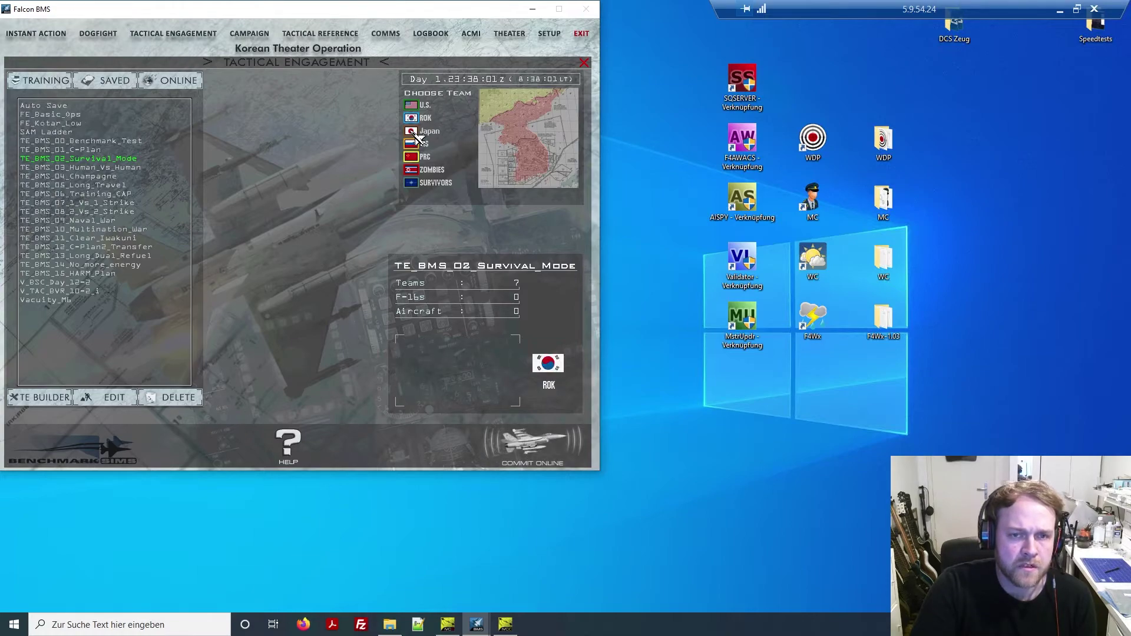
left_click(416, 134)
left_click(414, 105)
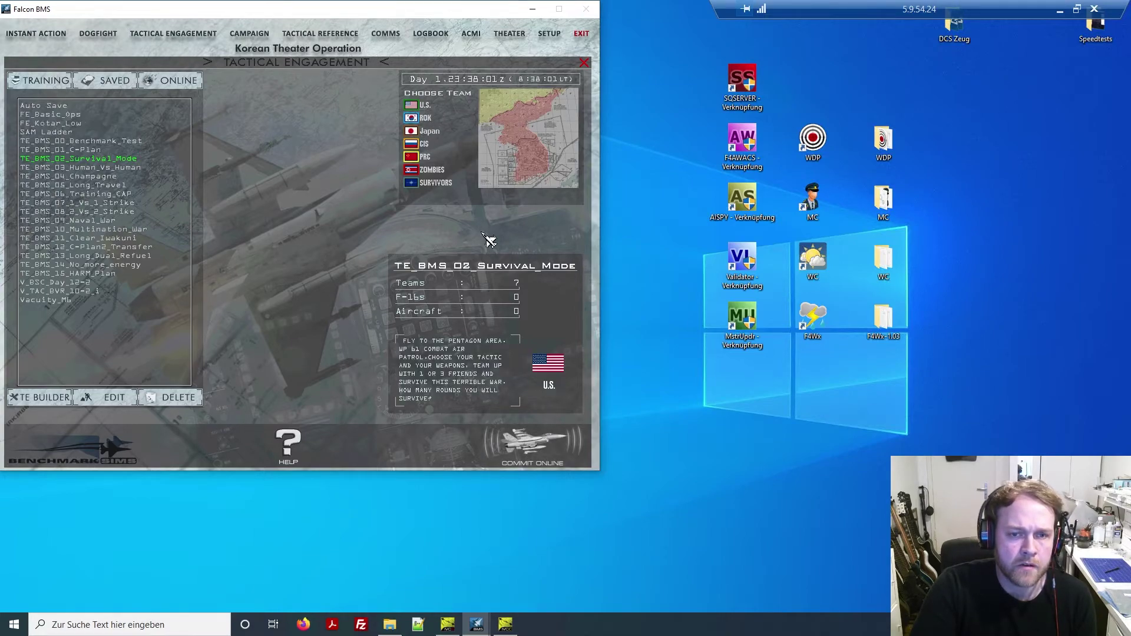
left_click(539, 448)
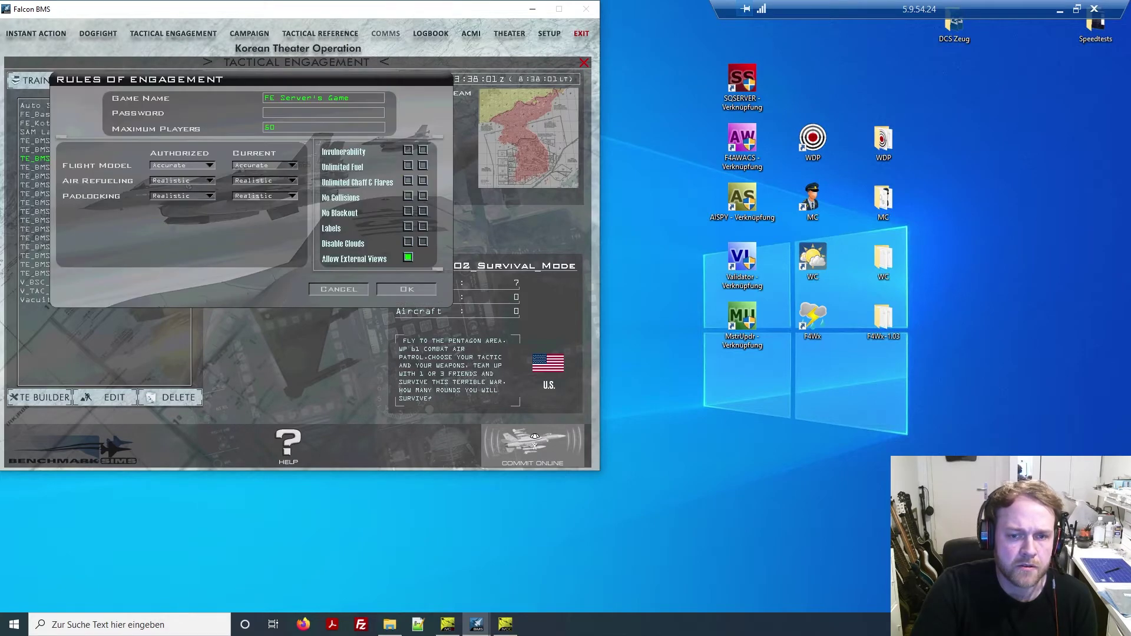
left_click(408, 289)
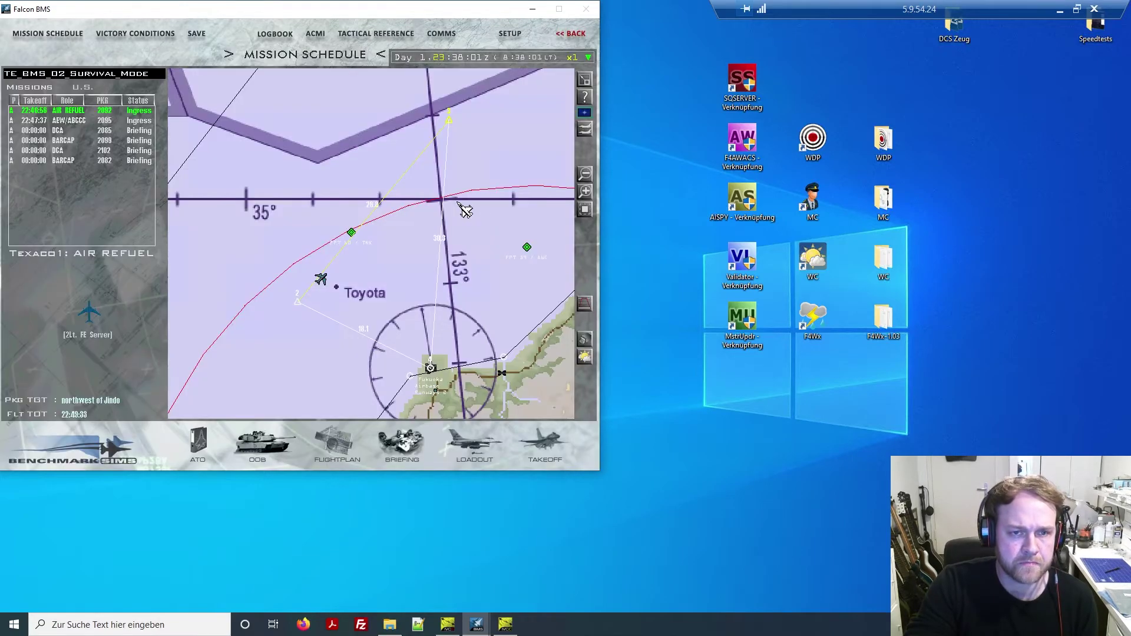
Step: Set the hosted mission's time compression to Halt
left_click(581, 58)
left_click(569, 70)
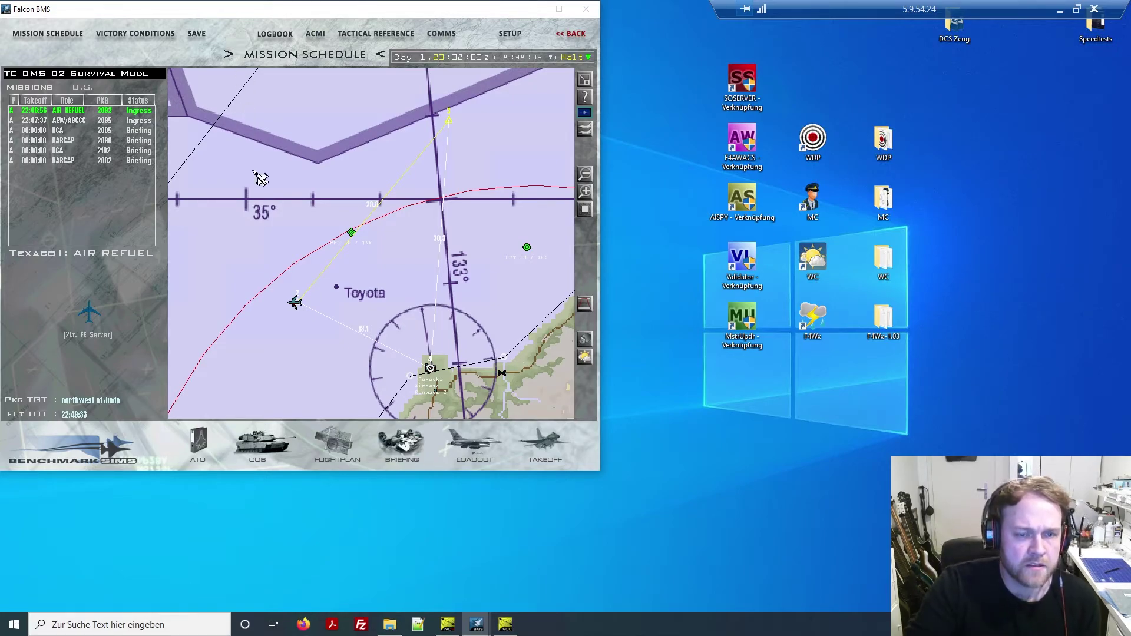
scroll(274, 240, "down", 1)
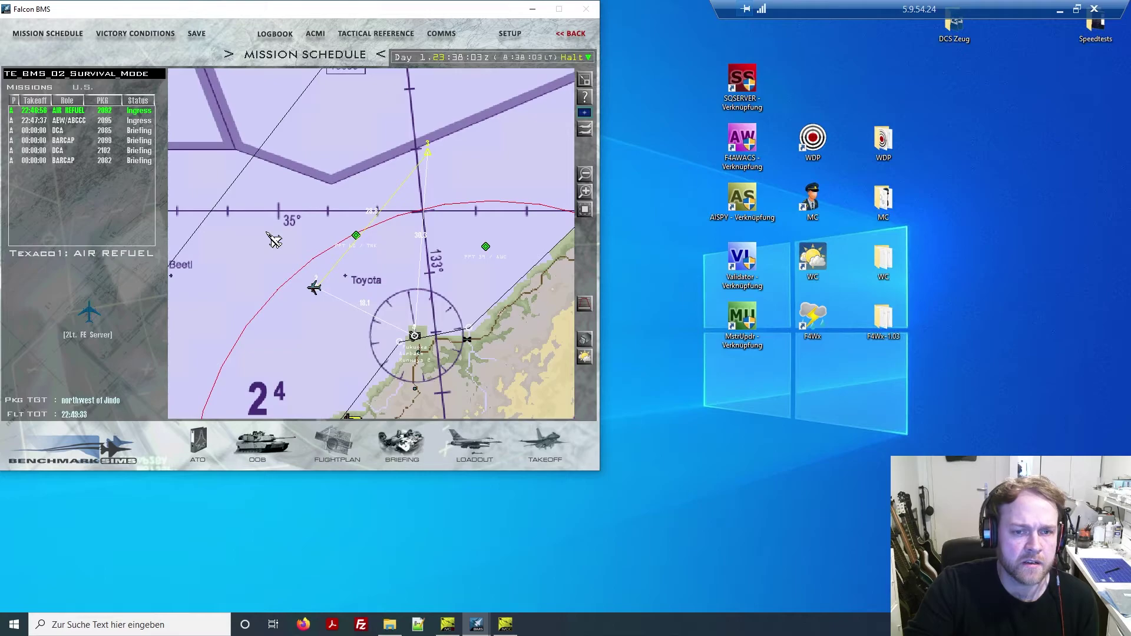
scroll(272, 240, "down", 1)
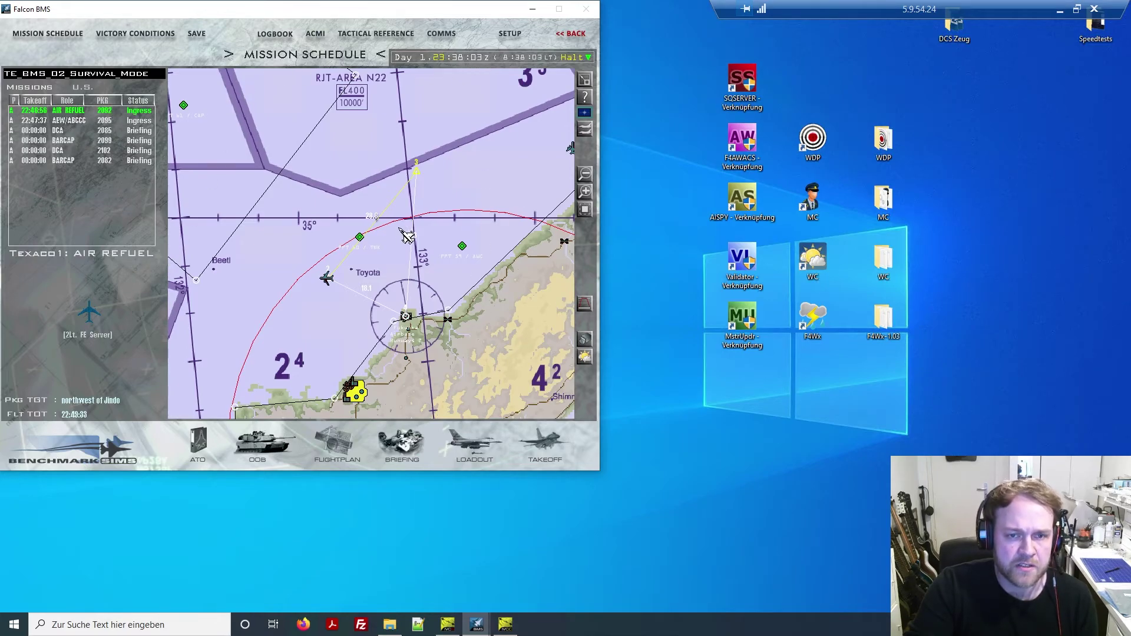
Step: Switch to the local machine, launch Falcon BMS there, and select the Falcon Events server in the comms phone book
left_click(1060, 12)
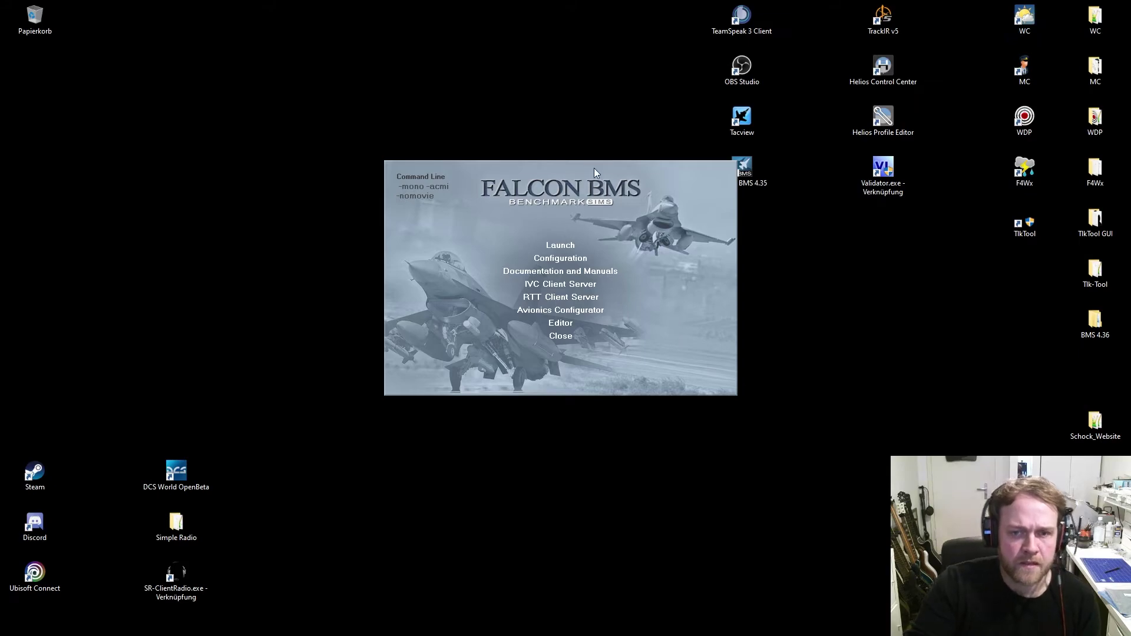
left_click(566, 243)
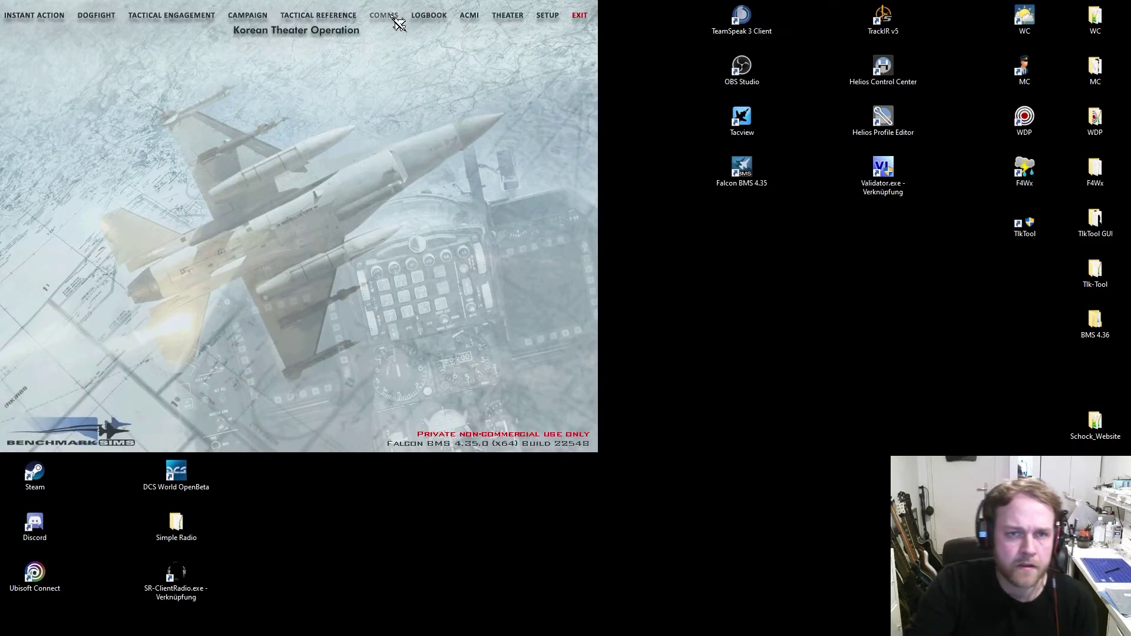
left_click(393, 18)
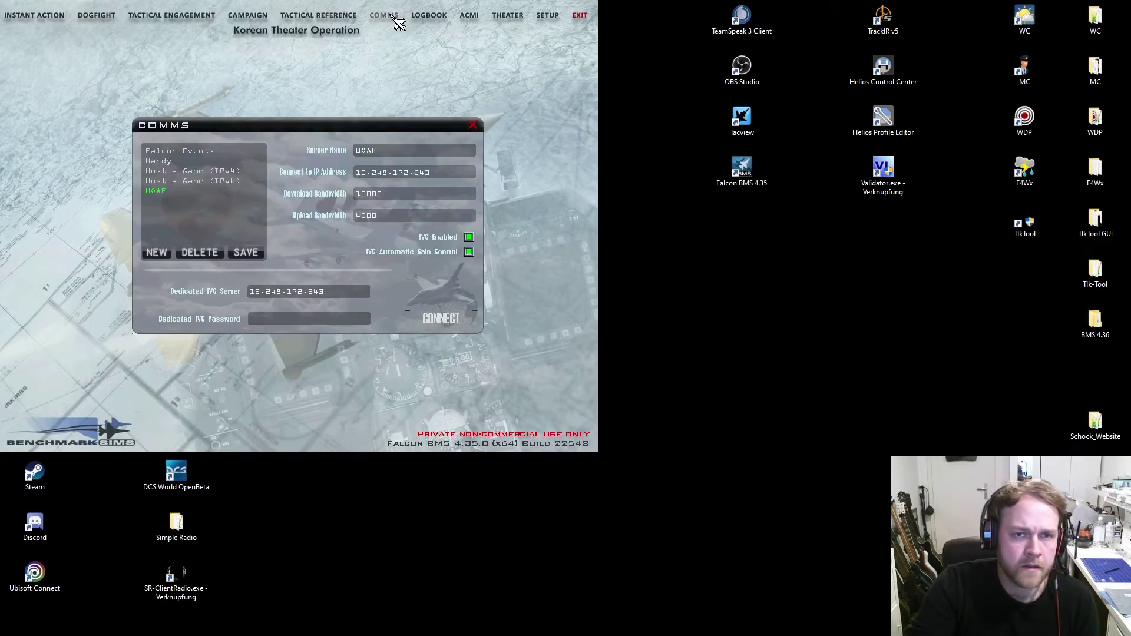
left_click(180, 152)
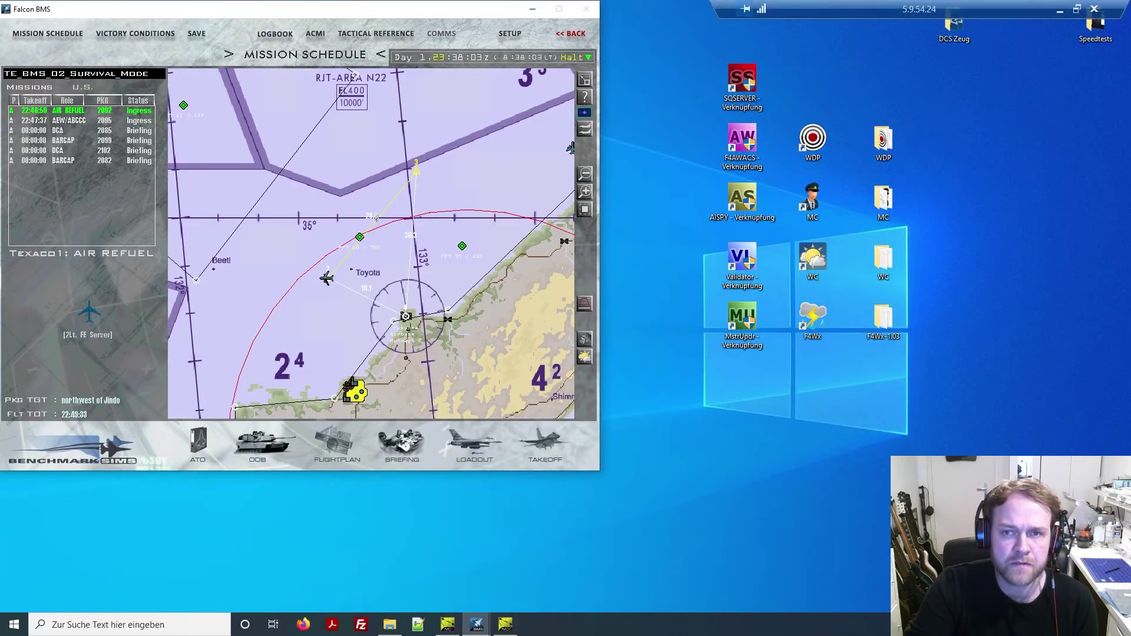
Step: Connect the local client to the Falcon Events server and acknowledge the link status
left_click(1060, 12)
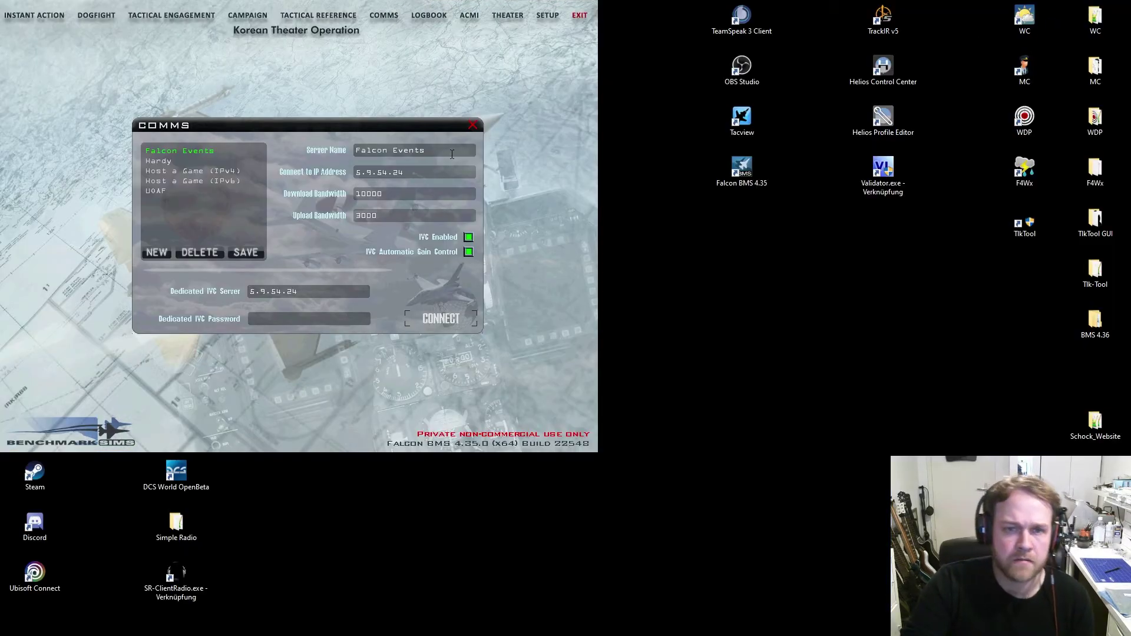
left_click(463, 323)
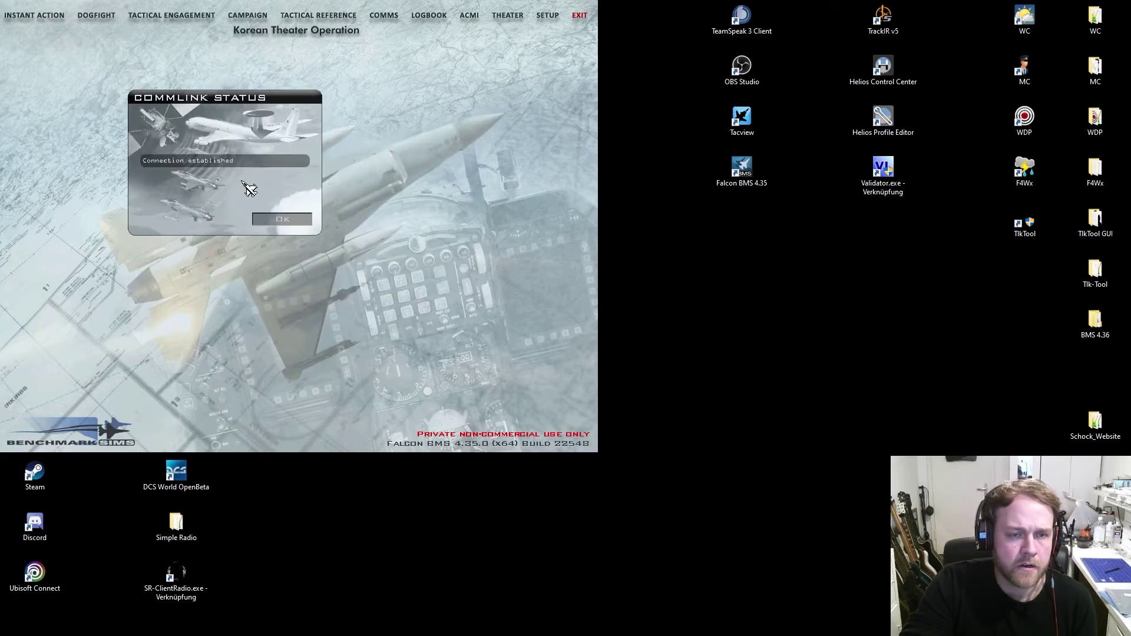
left_click(292, 219)
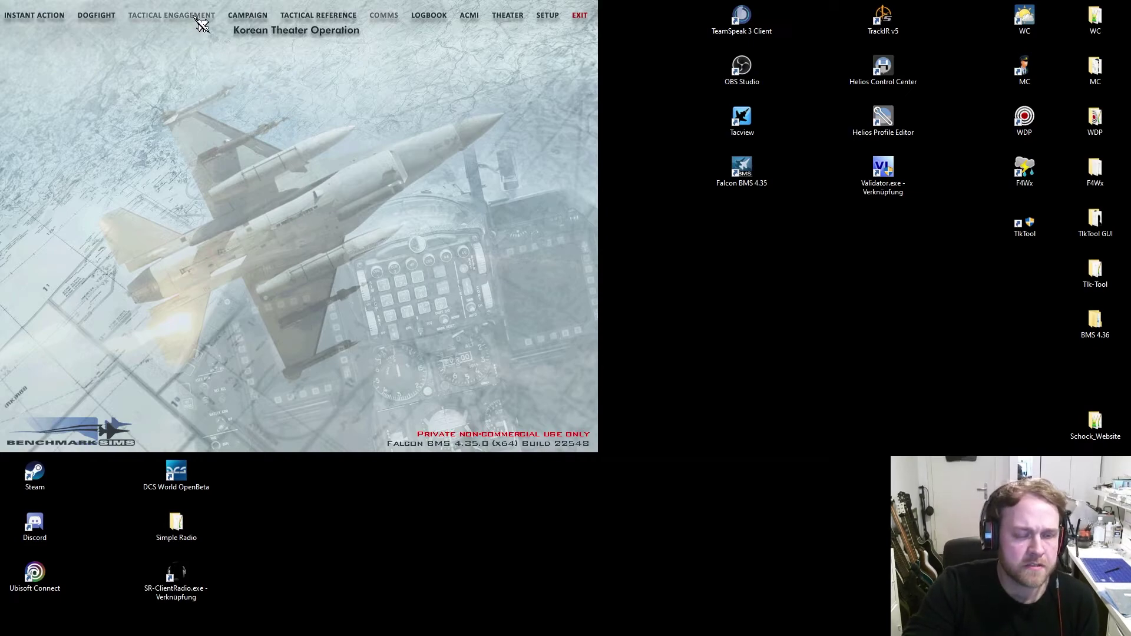
Step: Join the online tactical engagement FE Server's Game on the U.S. team and accept its rules of engagement
left_click(199, 17)
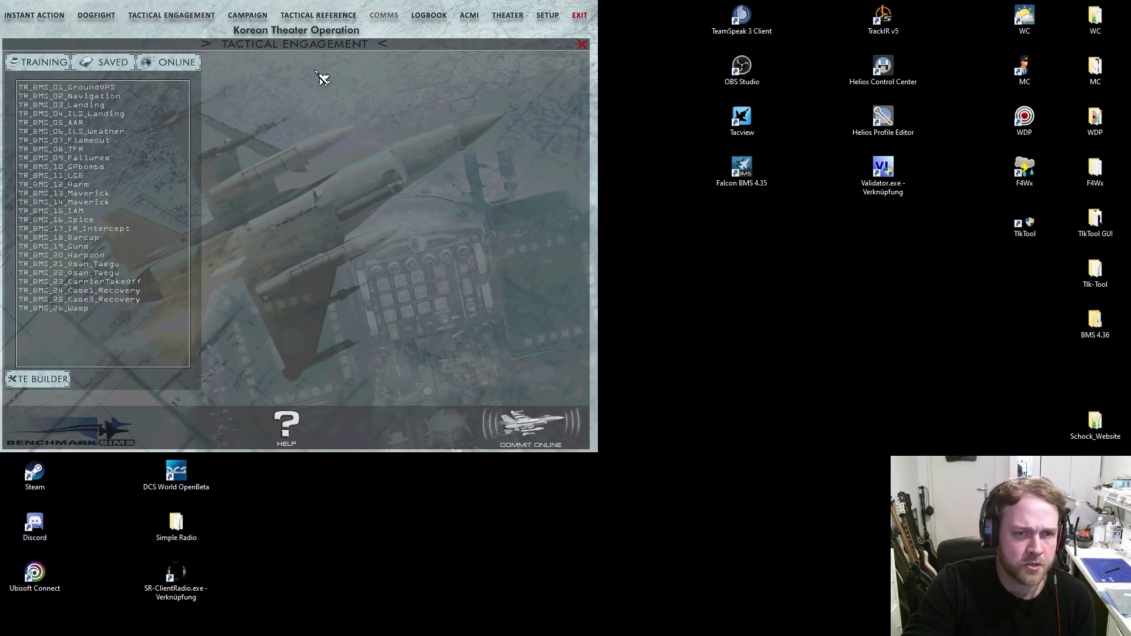
left_click(59, 88)
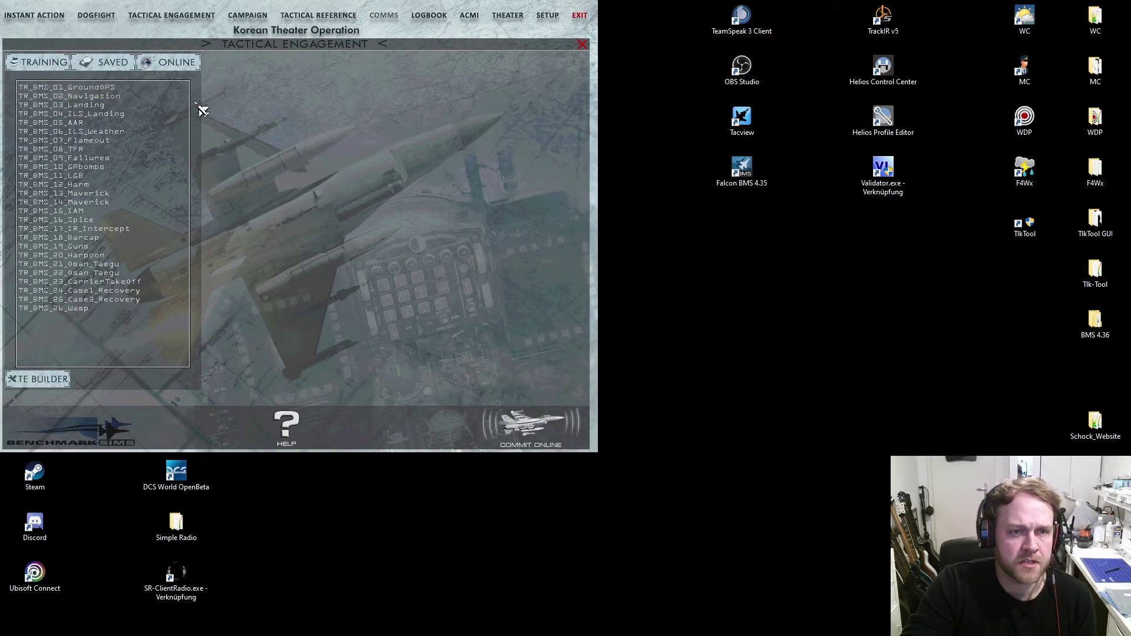
left_click(183, 66)
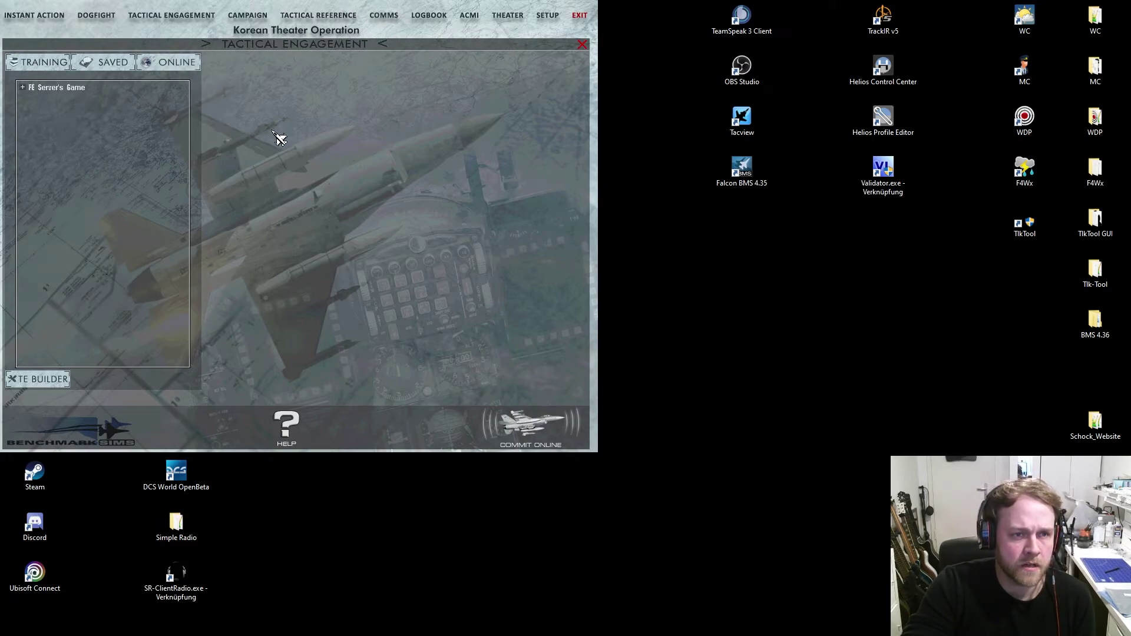
left_click(71, 93)
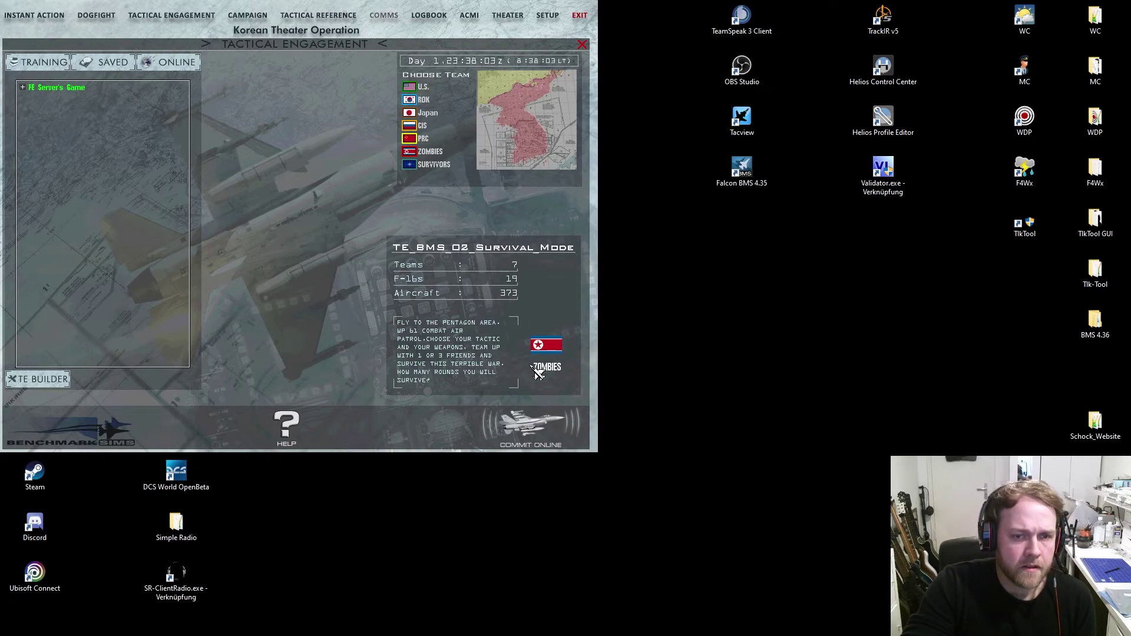
left_click(416, 90)
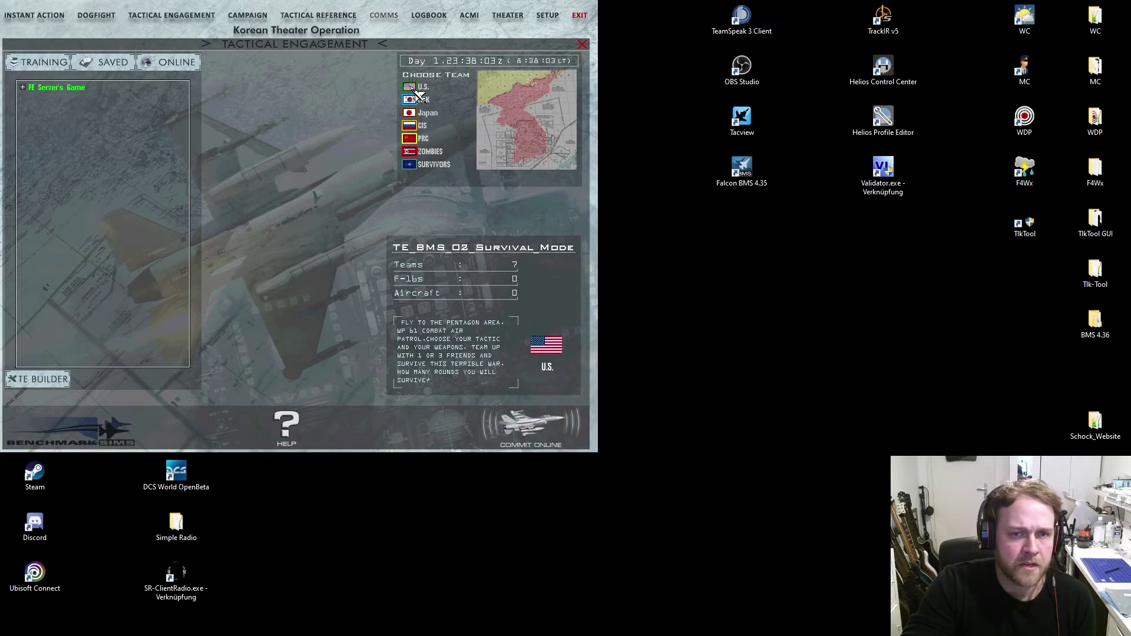
left_click(548, 438)
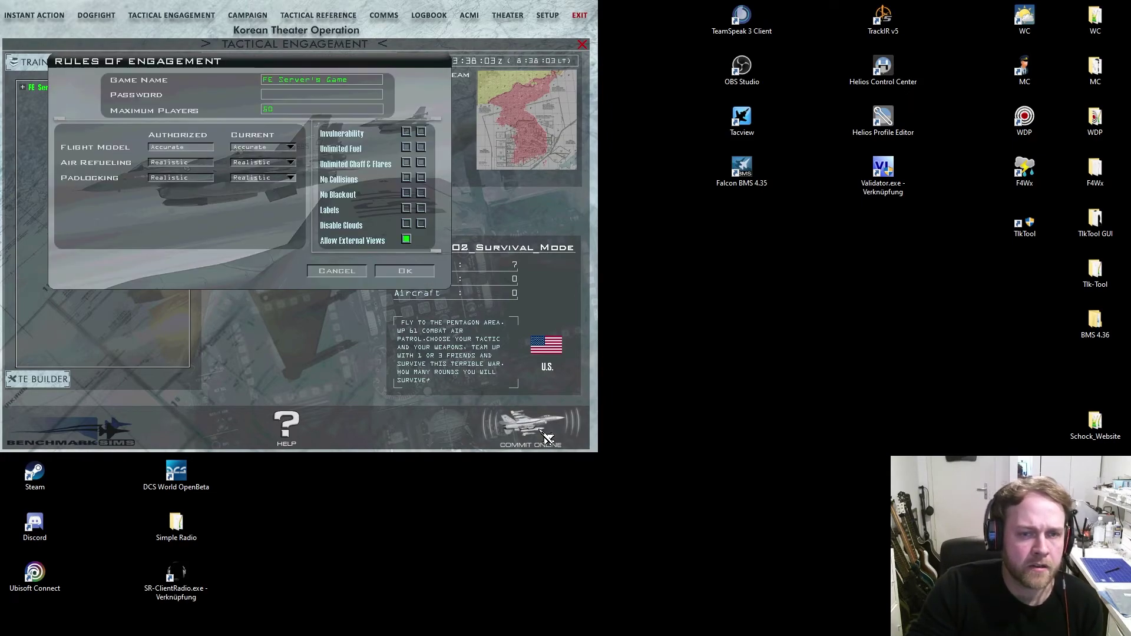
left_click(412, 272)
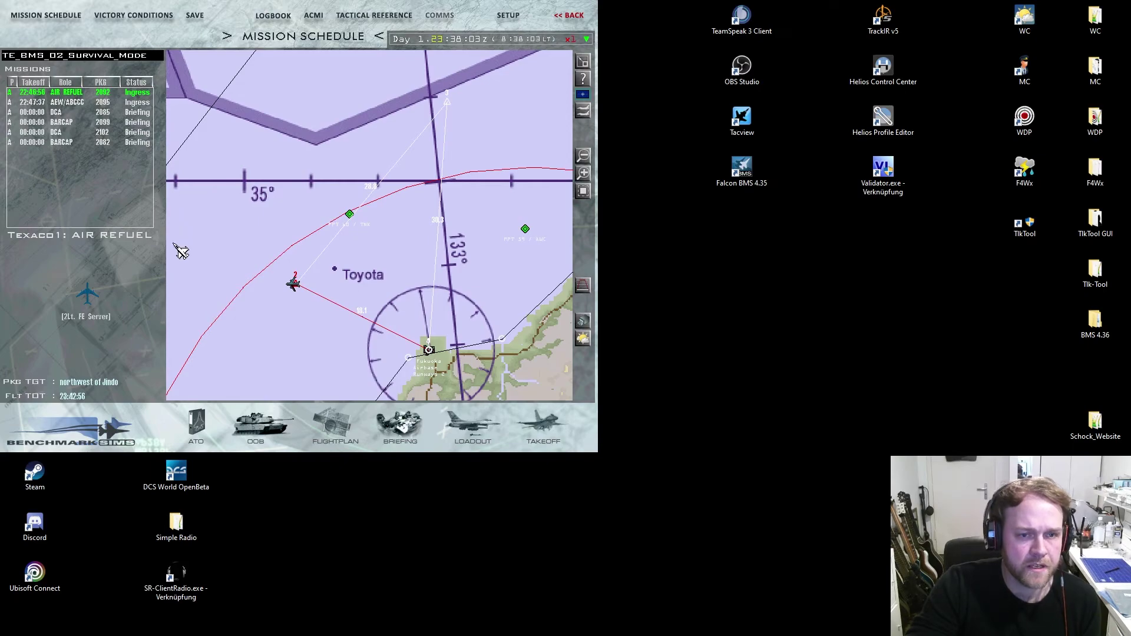
Step: Take the lead aircraft seat in the Falcon1 DCA flight of the mission schedule
scroll(268, 293, "down", 4)
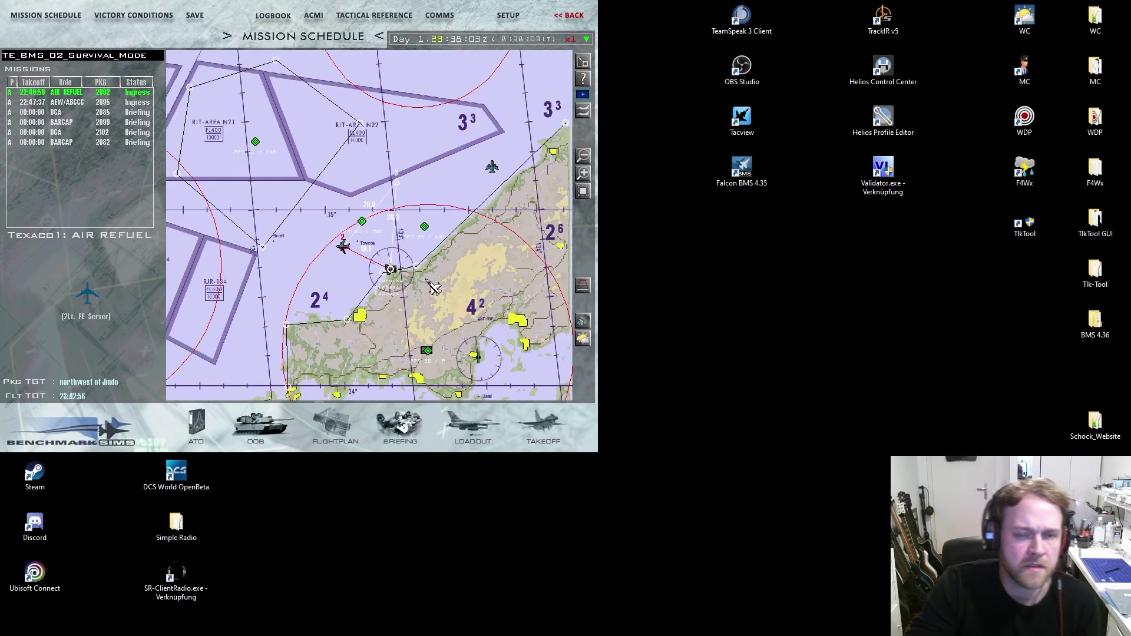
scroll(447, 212, "down", 1)
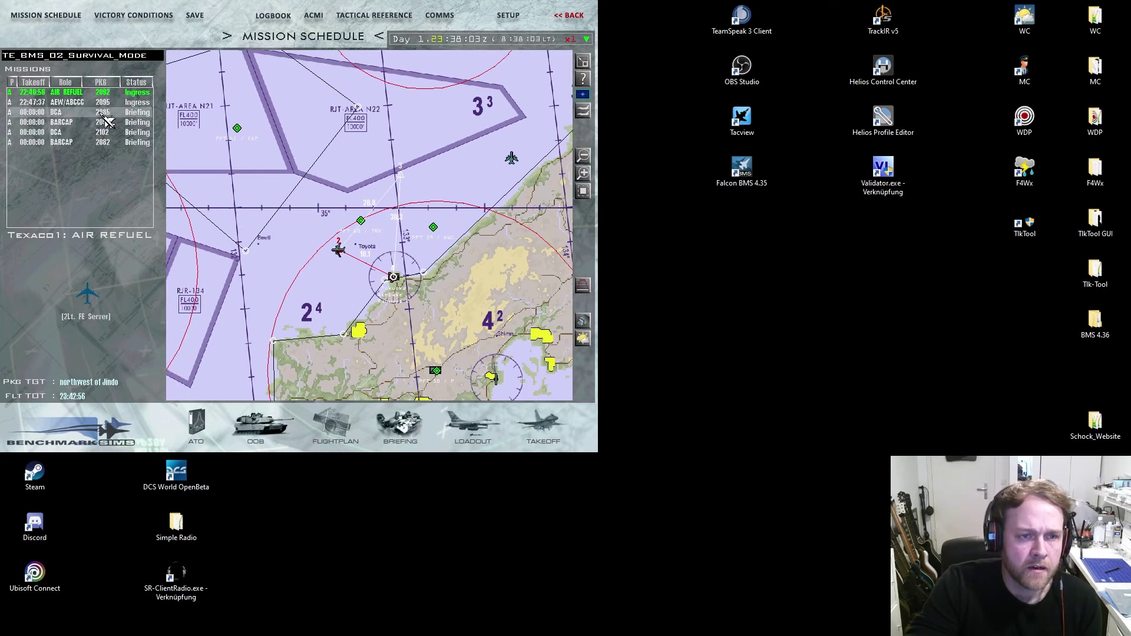
left_click(86, 112)
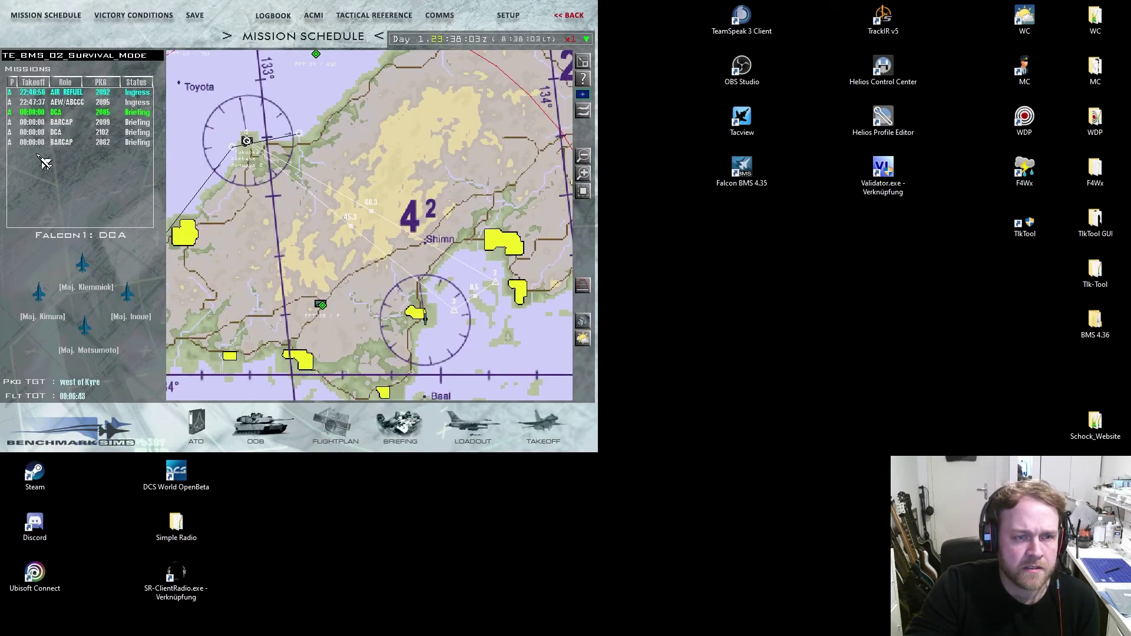
left_click(84, 265)
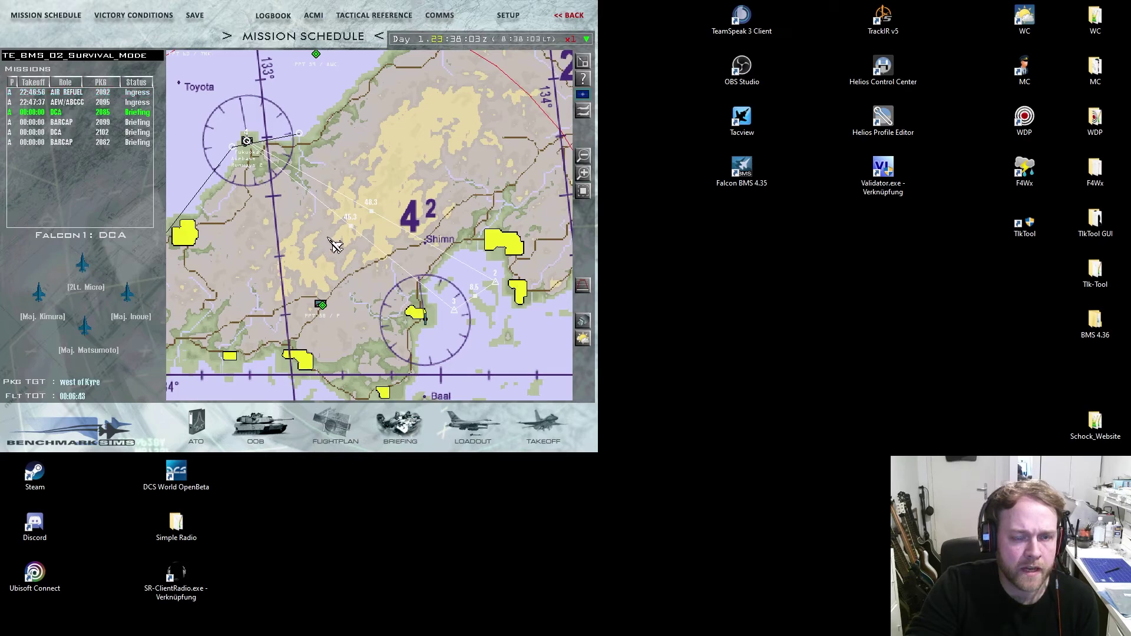
scroll(335, 244, "down", 1)
left_click_drag(370, 177, 346, 149)
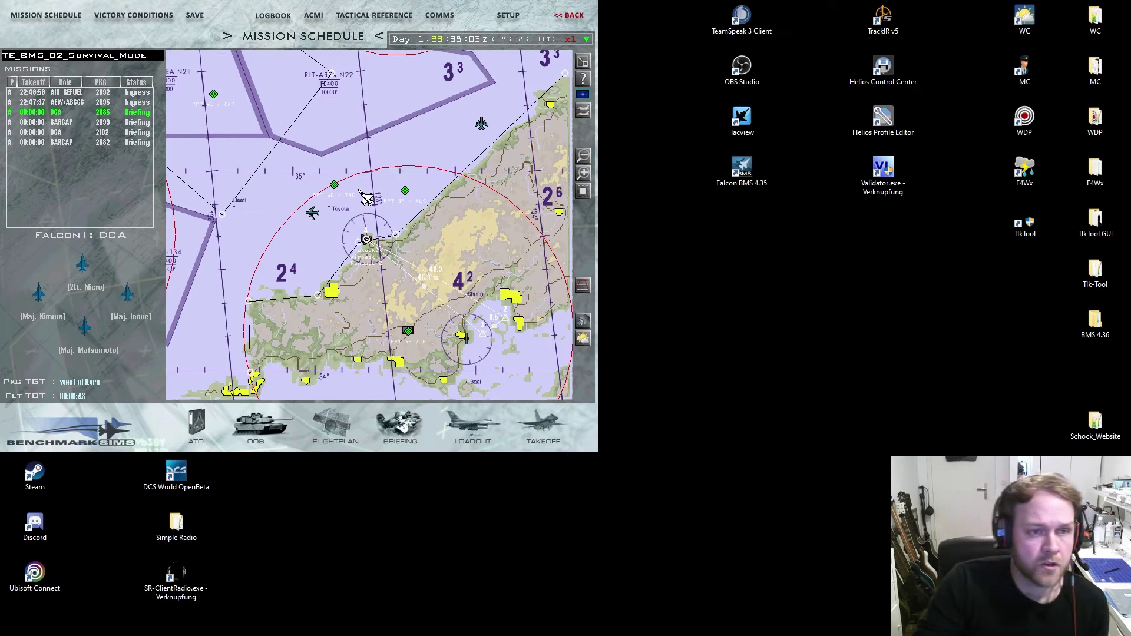
Step: Check the players' connection type and bandwidth details in the comms chat on both the client and the remote server
left_click(441, 16)
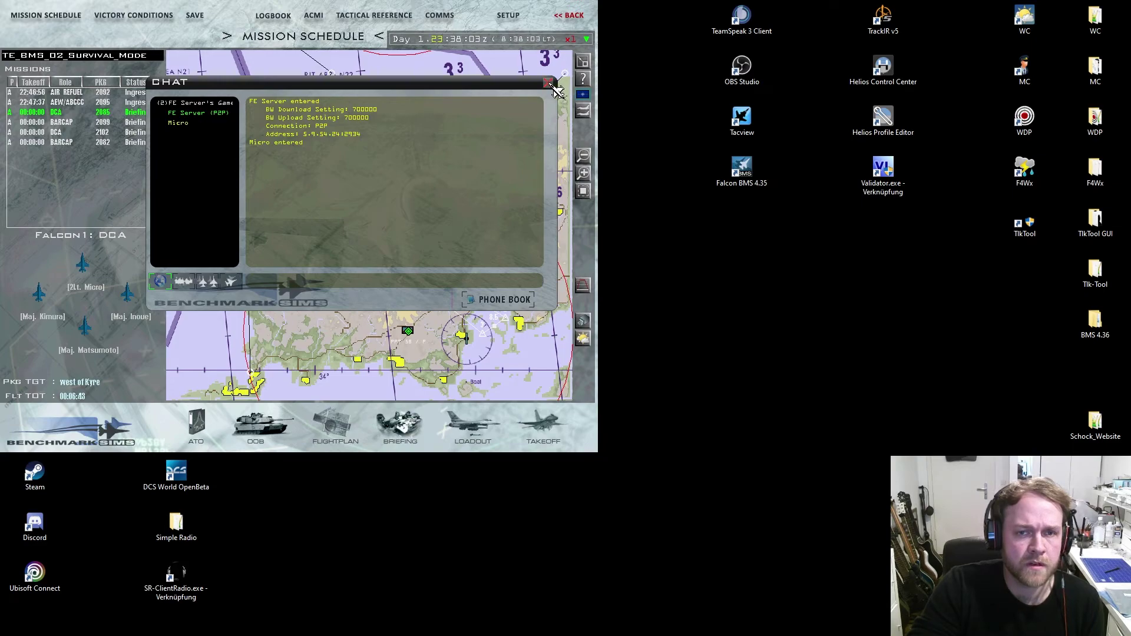
left_click_drag(476, 92, 466, 66)
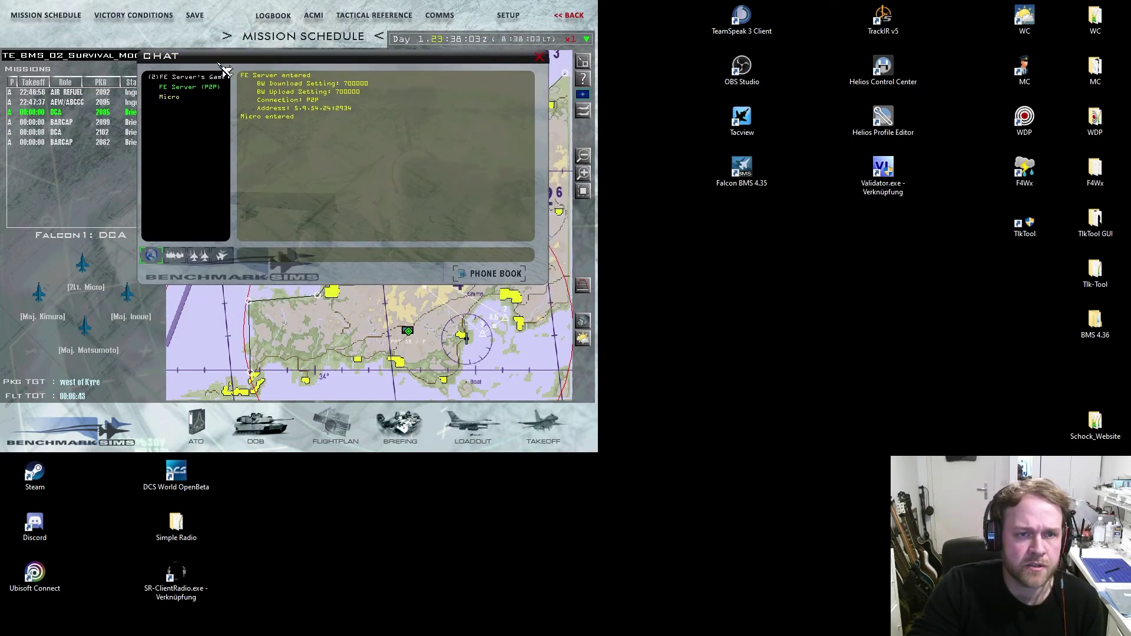
left_click_drag(242, 58, 241, 77)
left_click(184, 104)
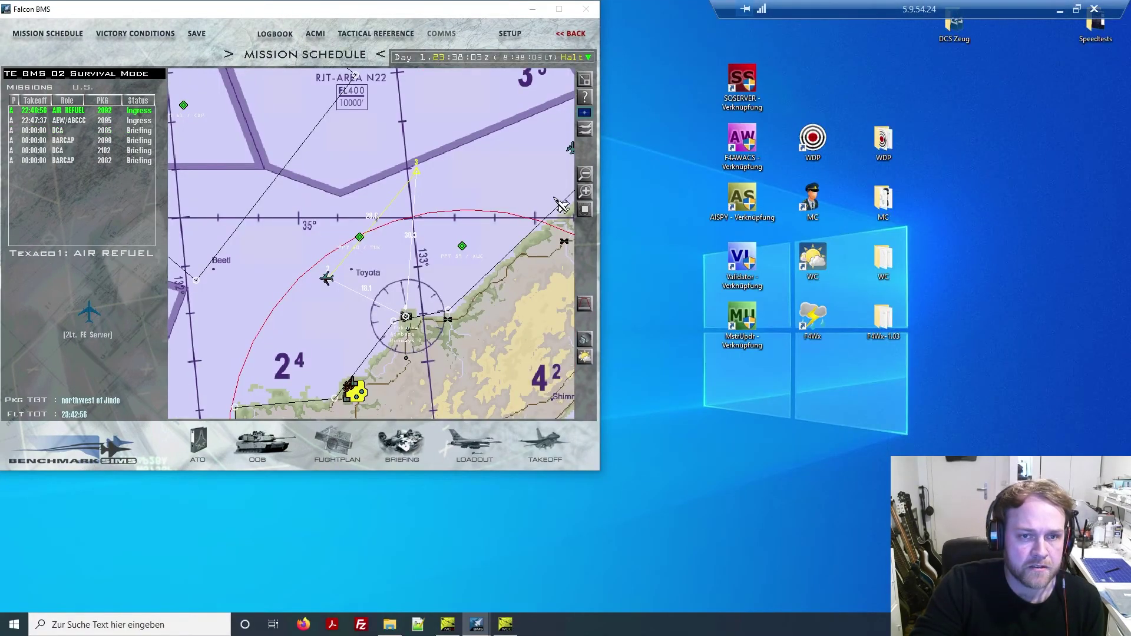
left_click(448, 34)
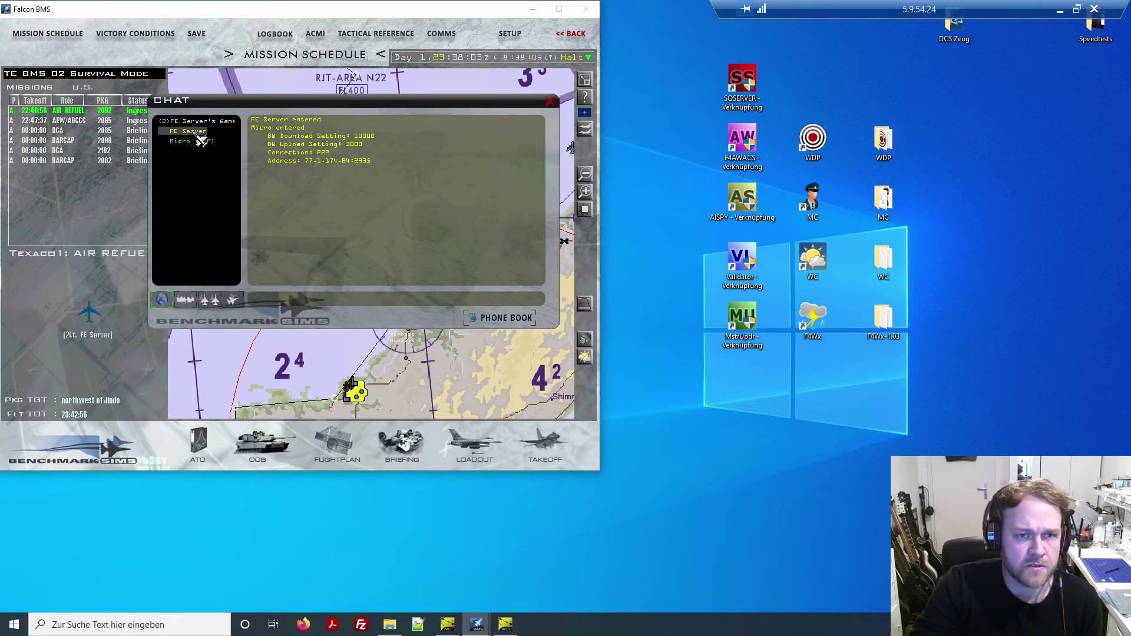
left_click(549, 100)
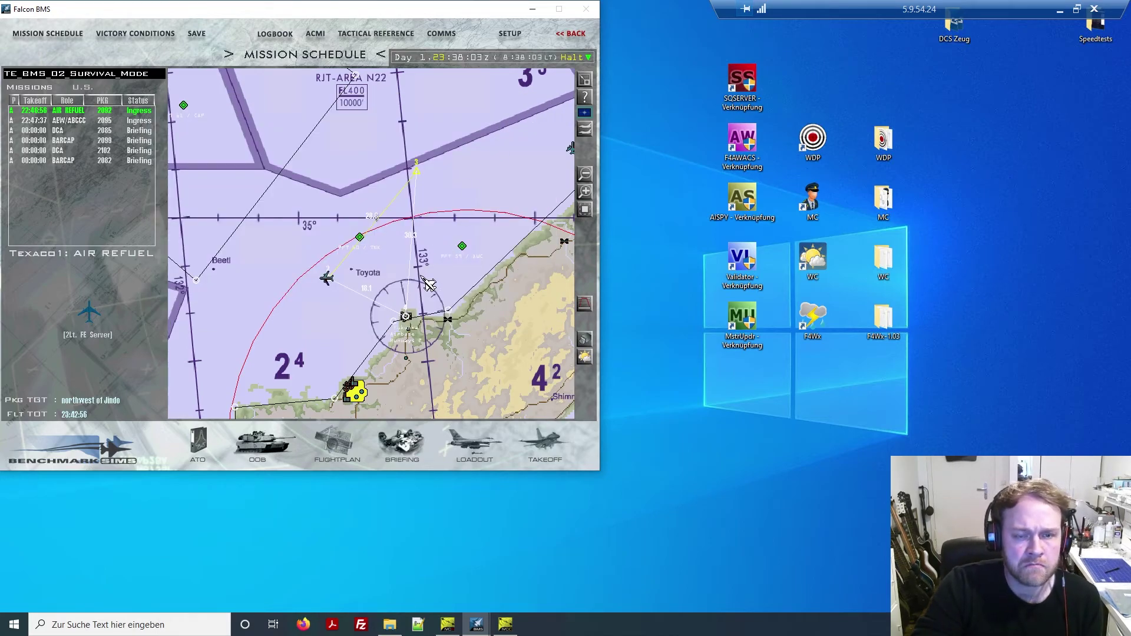
scroll(429, 285, "down", 1)
scroll(427, 284, "down", 2)
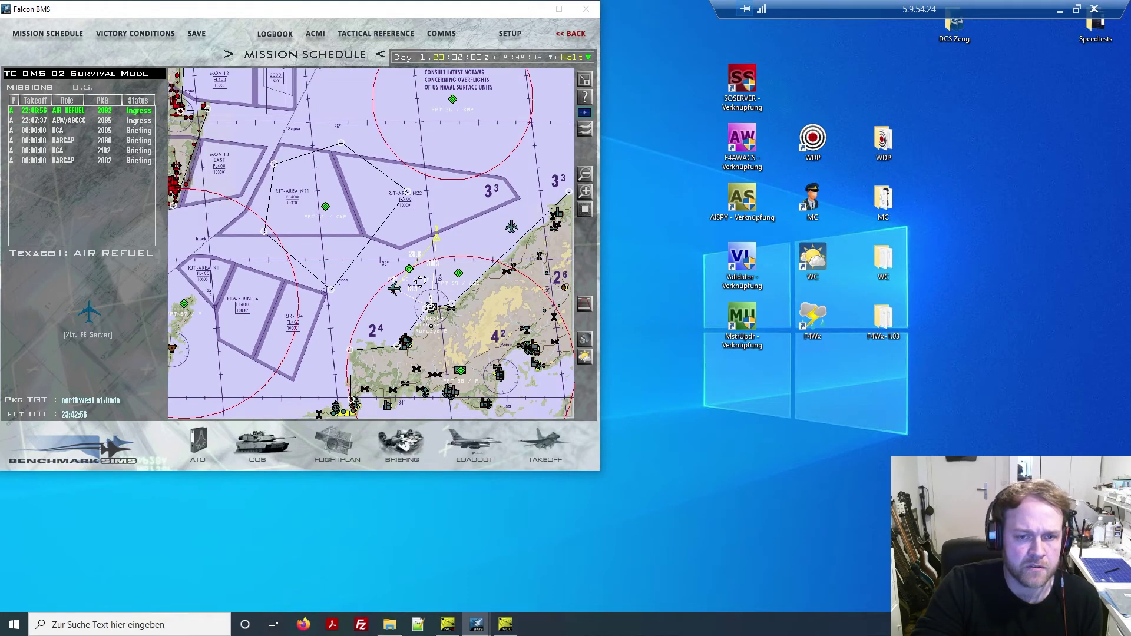
scroll(420, 281, "up", 2)
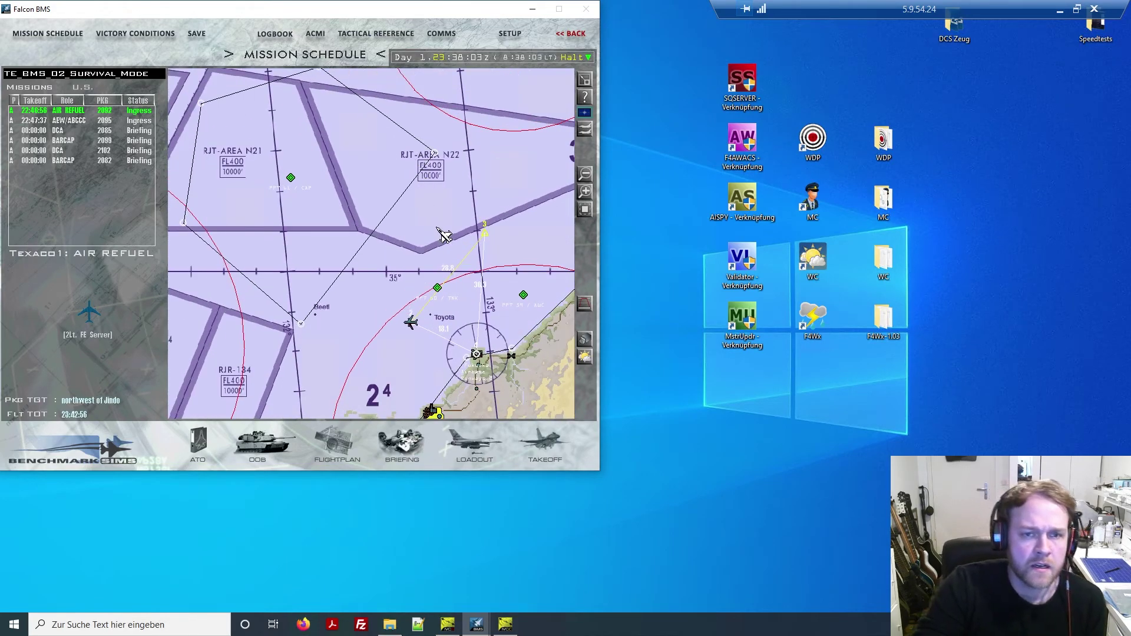
left_click_drag(438, 239, 353, 152)
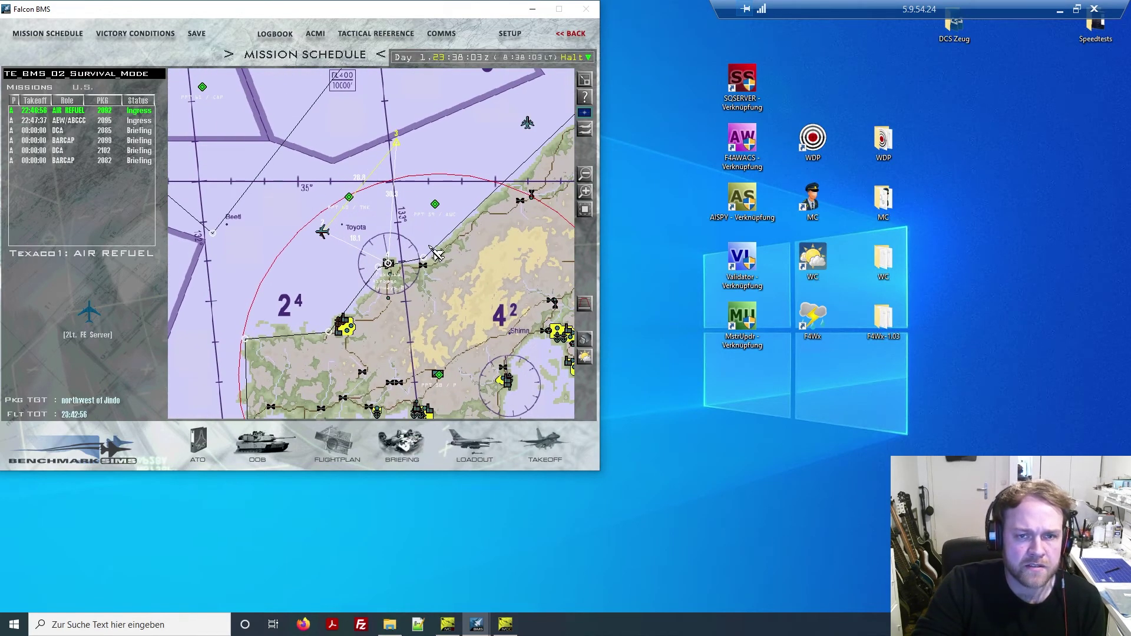
Step: Check the IVC Client window on the remote server and minimize it again
scroll(434, 252, "down", 1)
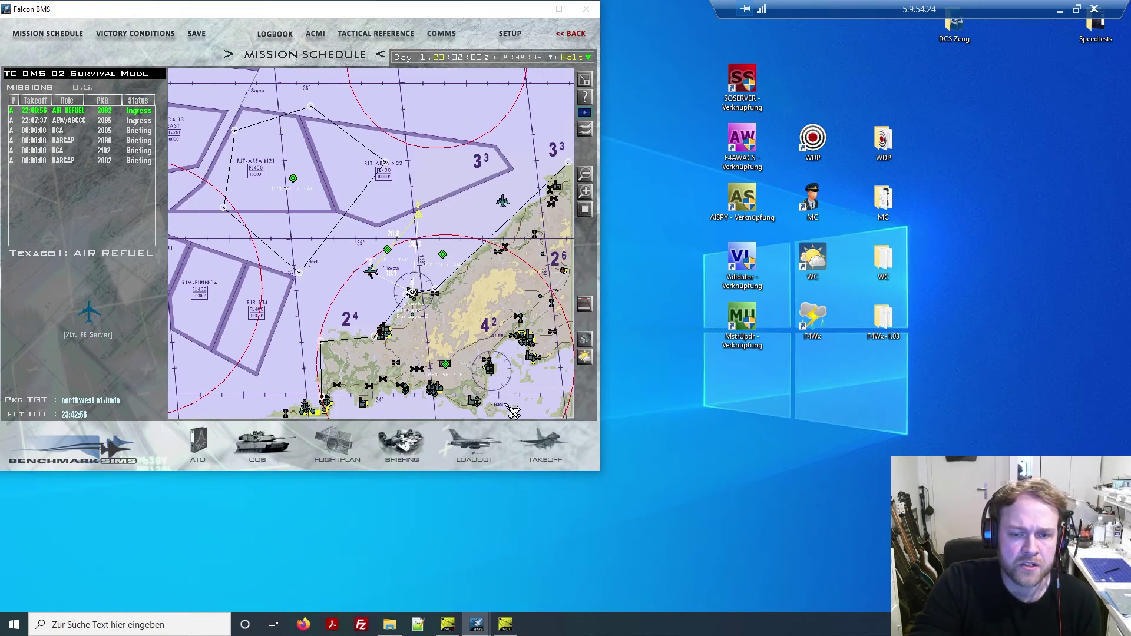
left_click(507, 626)
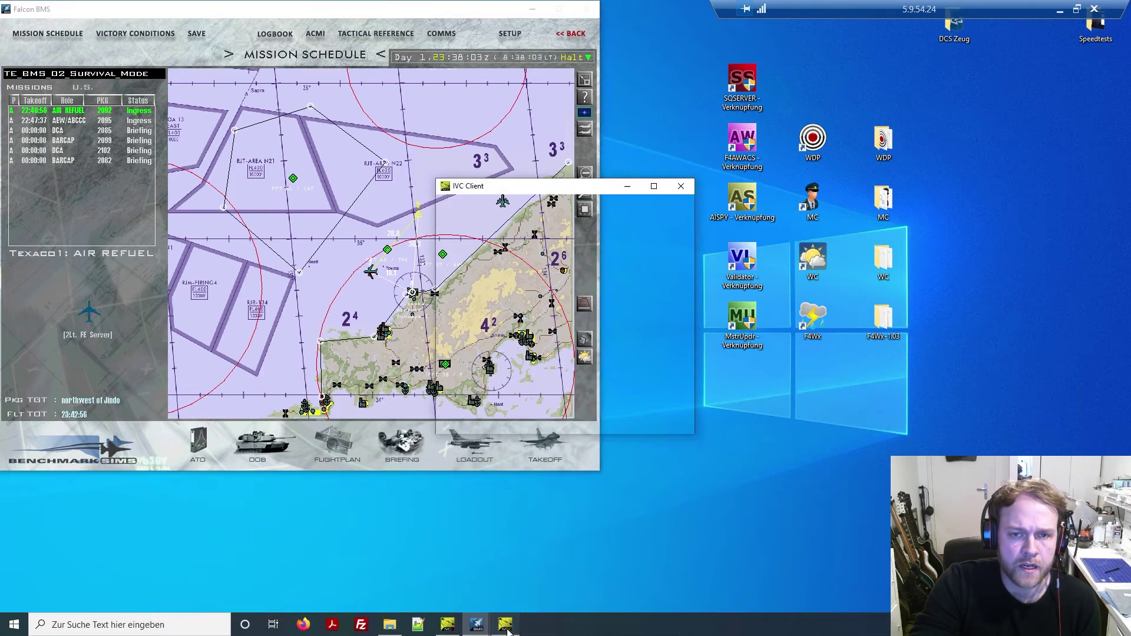
left_click(628, 188)
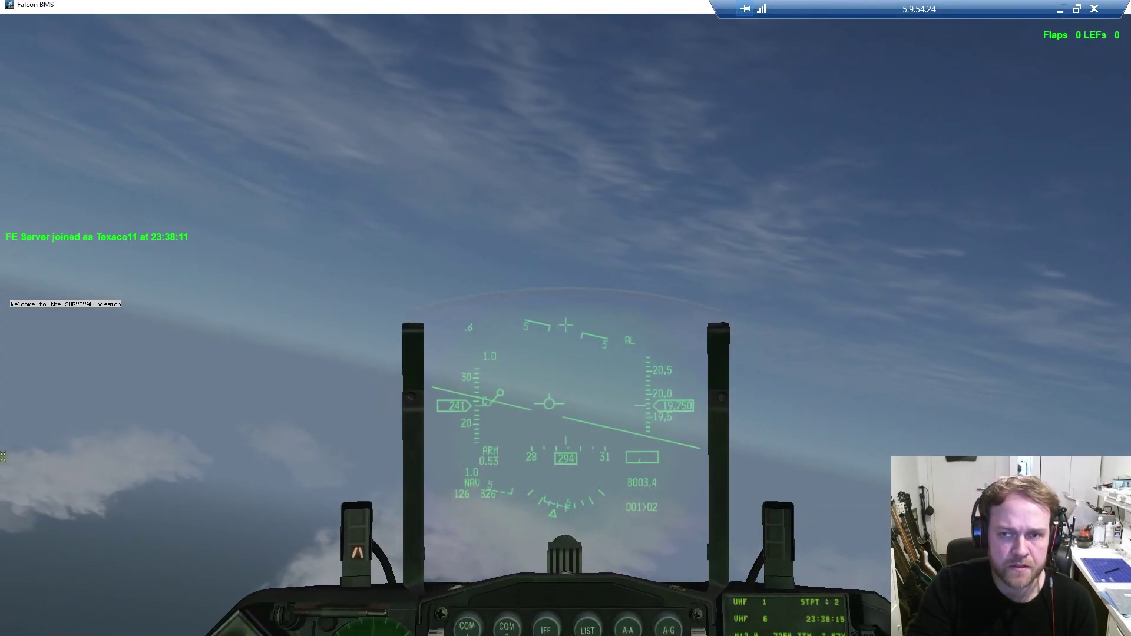
Step: Switch back to the local Falcon BMS client, close its comms chat and select the Falcon1 DCA flight in the mission schedule
key("super")
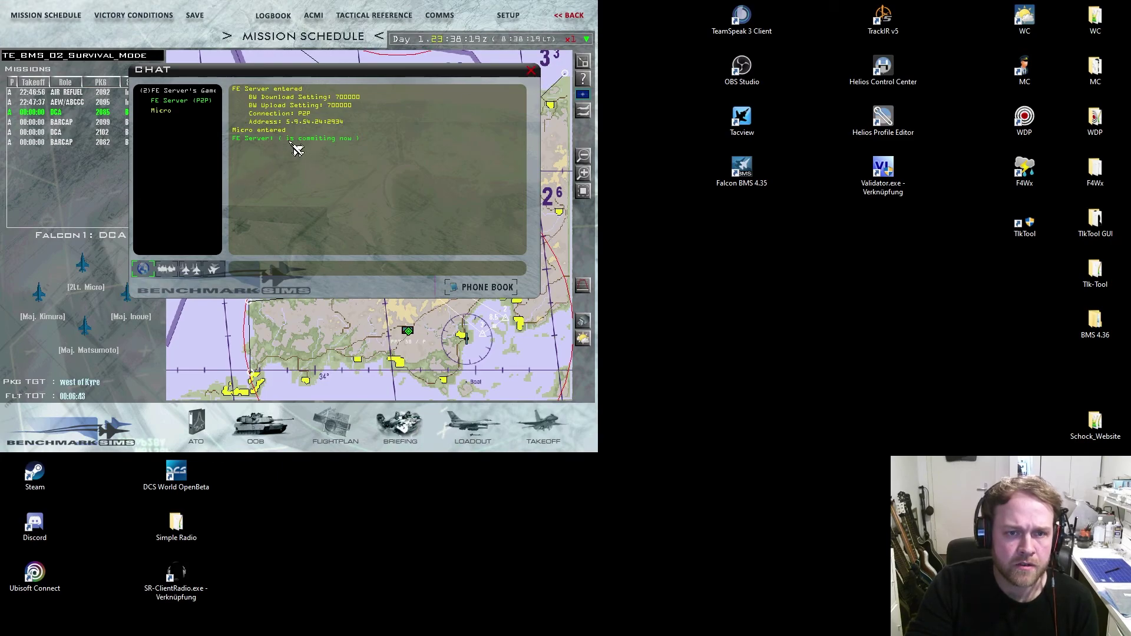
left_click(531, 70)
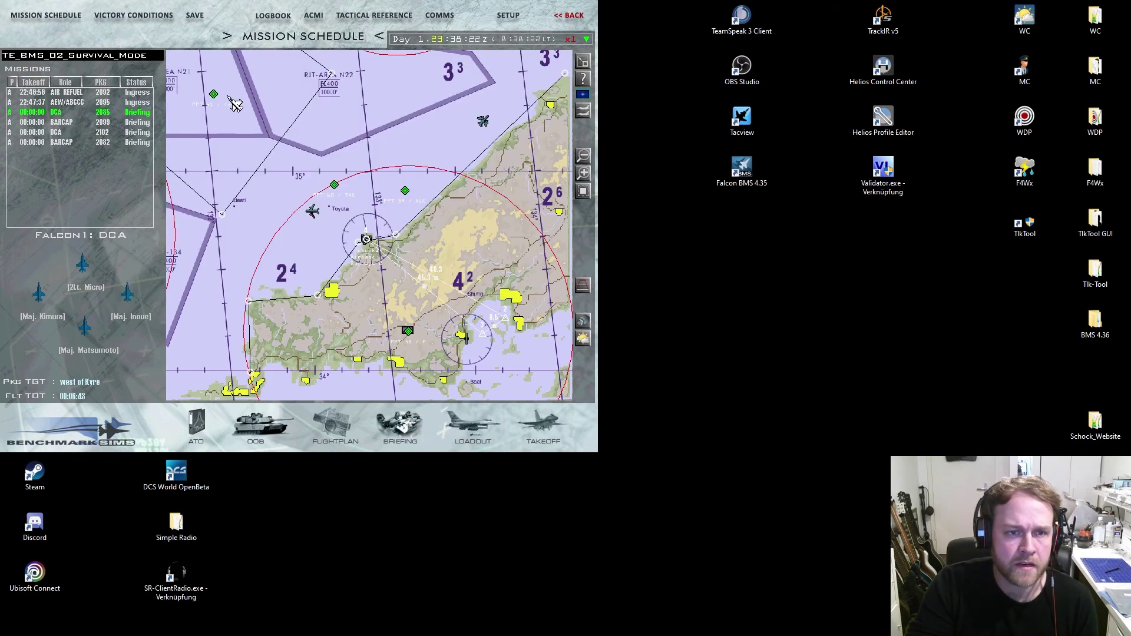
left_click(53, 115)
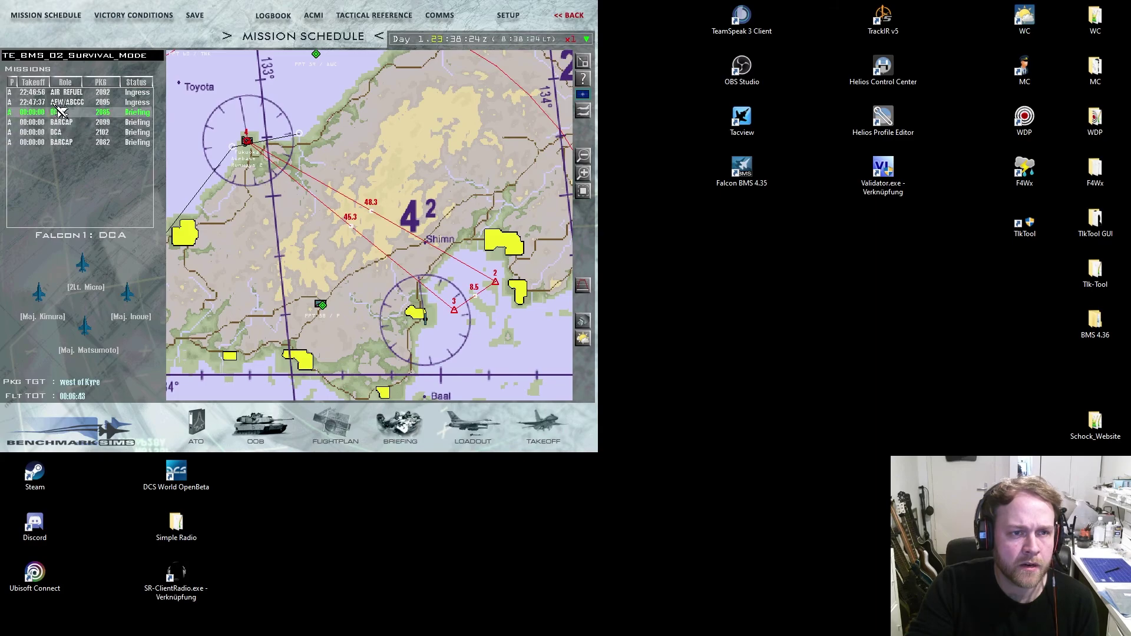